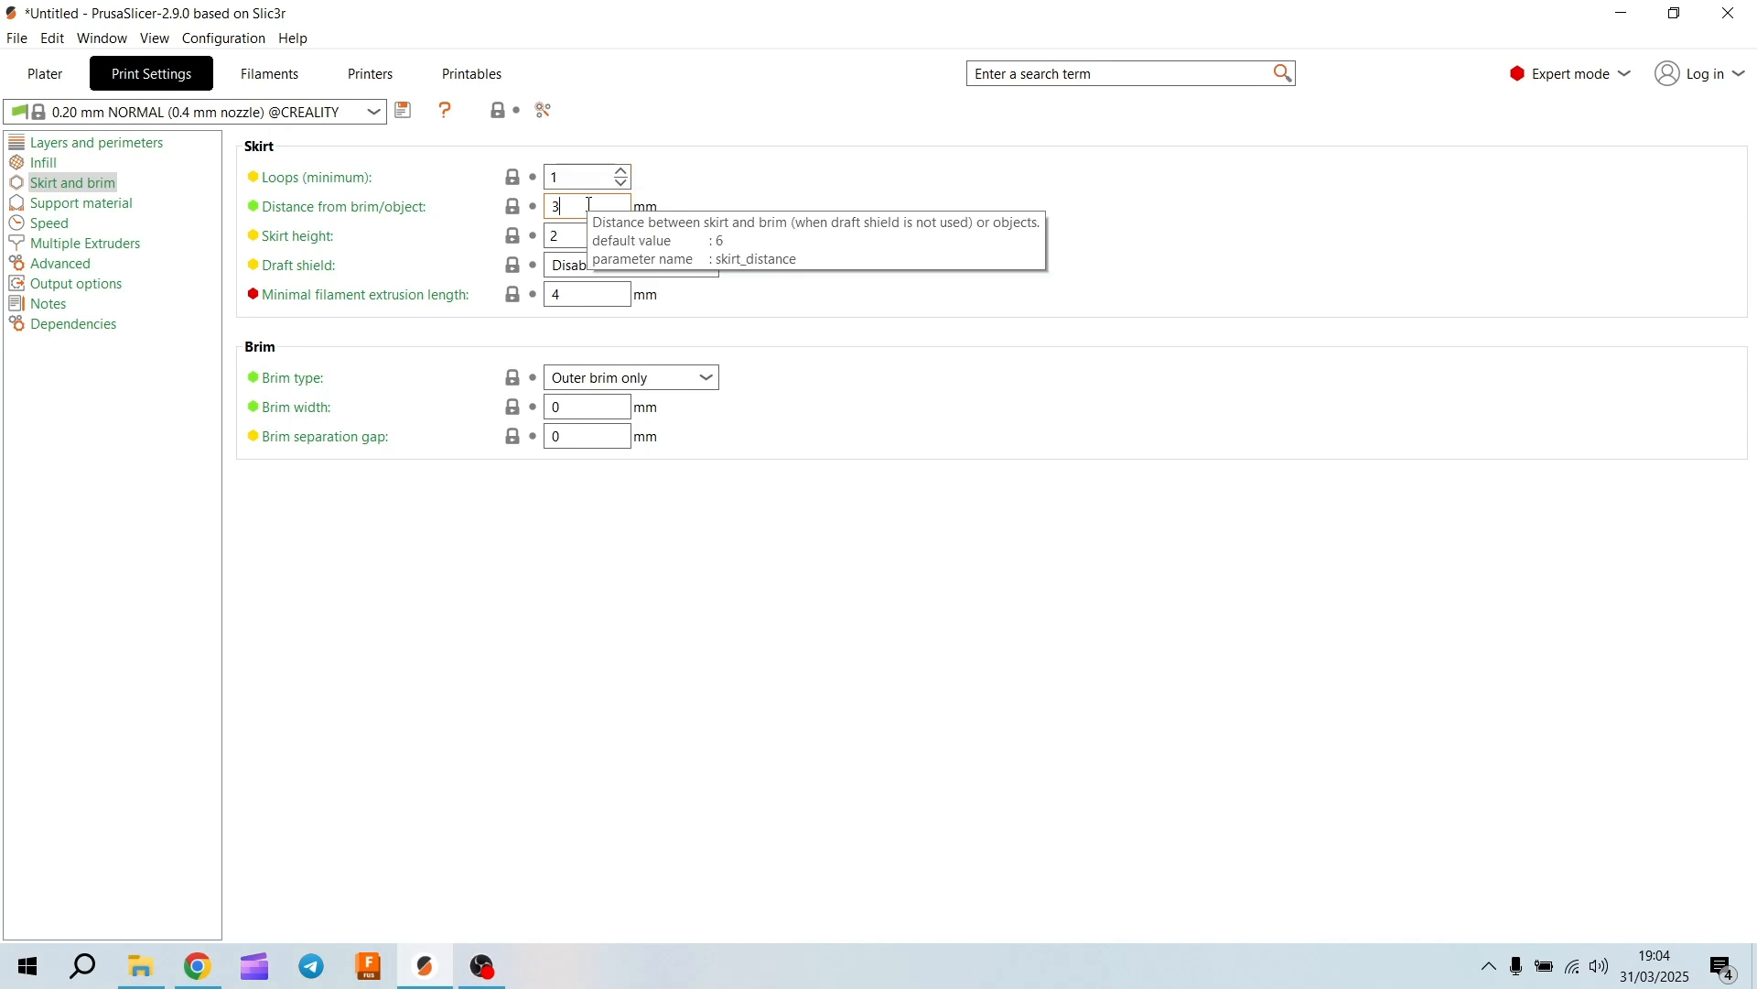
Review the skirt's distance, height and draft shield options, including the draft shield description
double_click(594, 208)
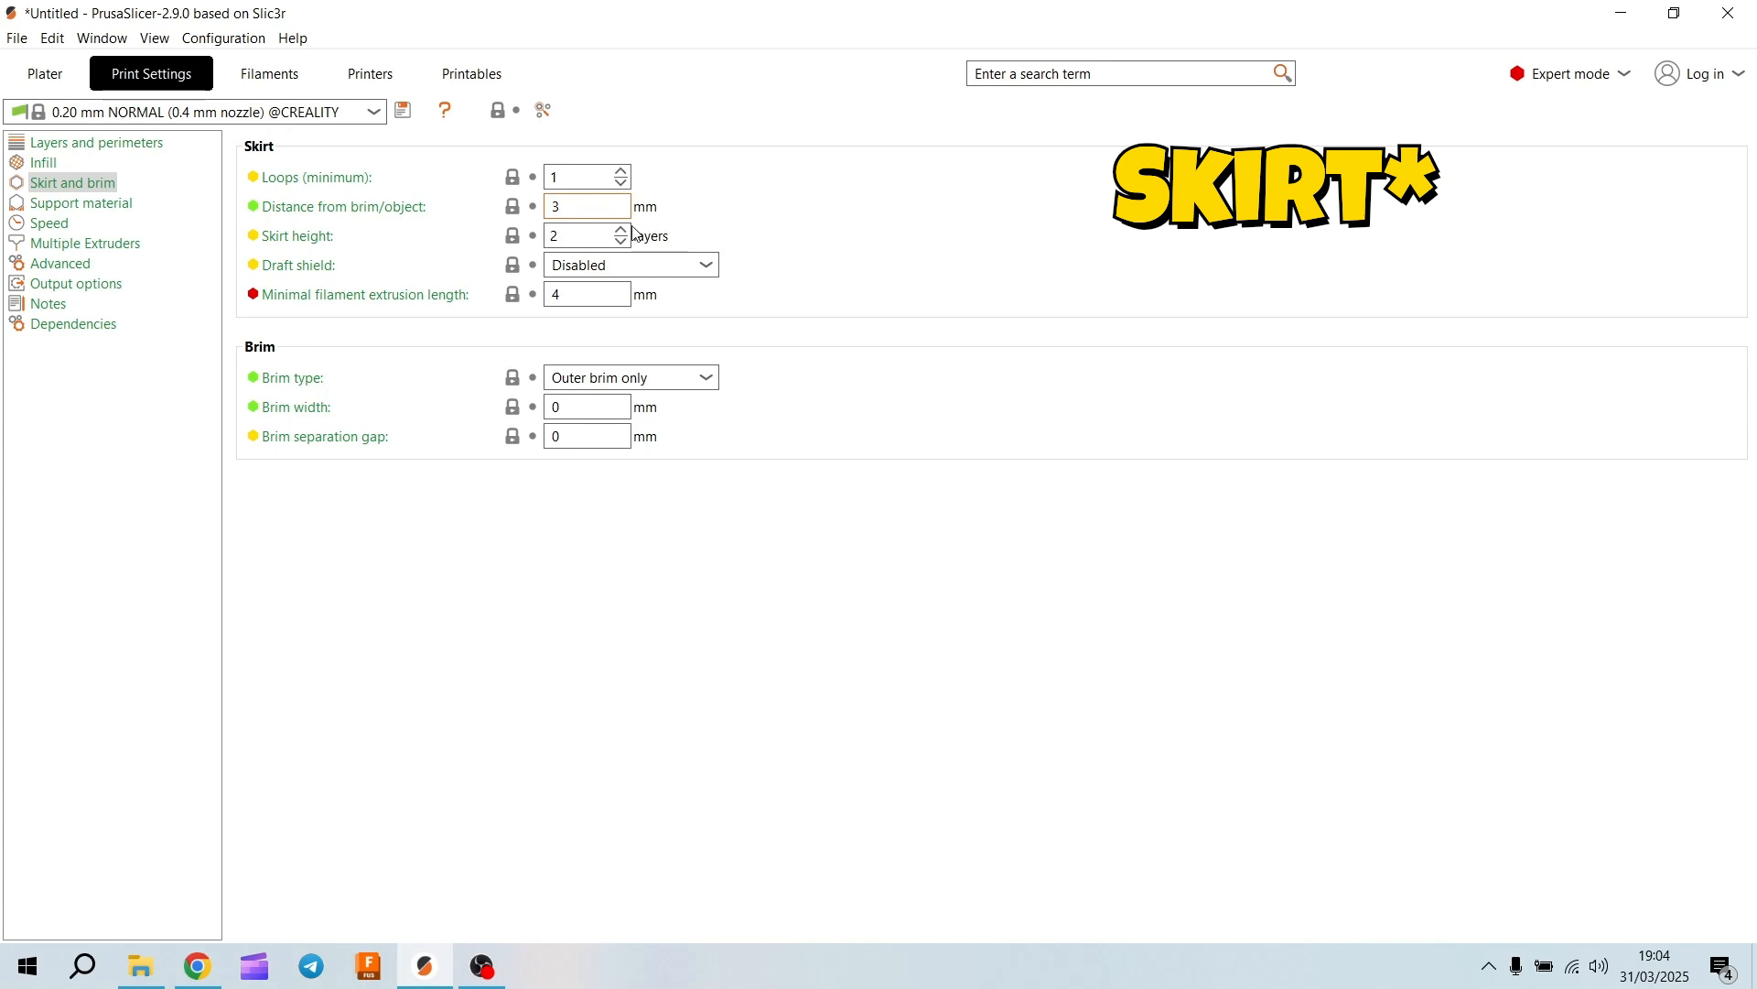
double_click(562, 236)
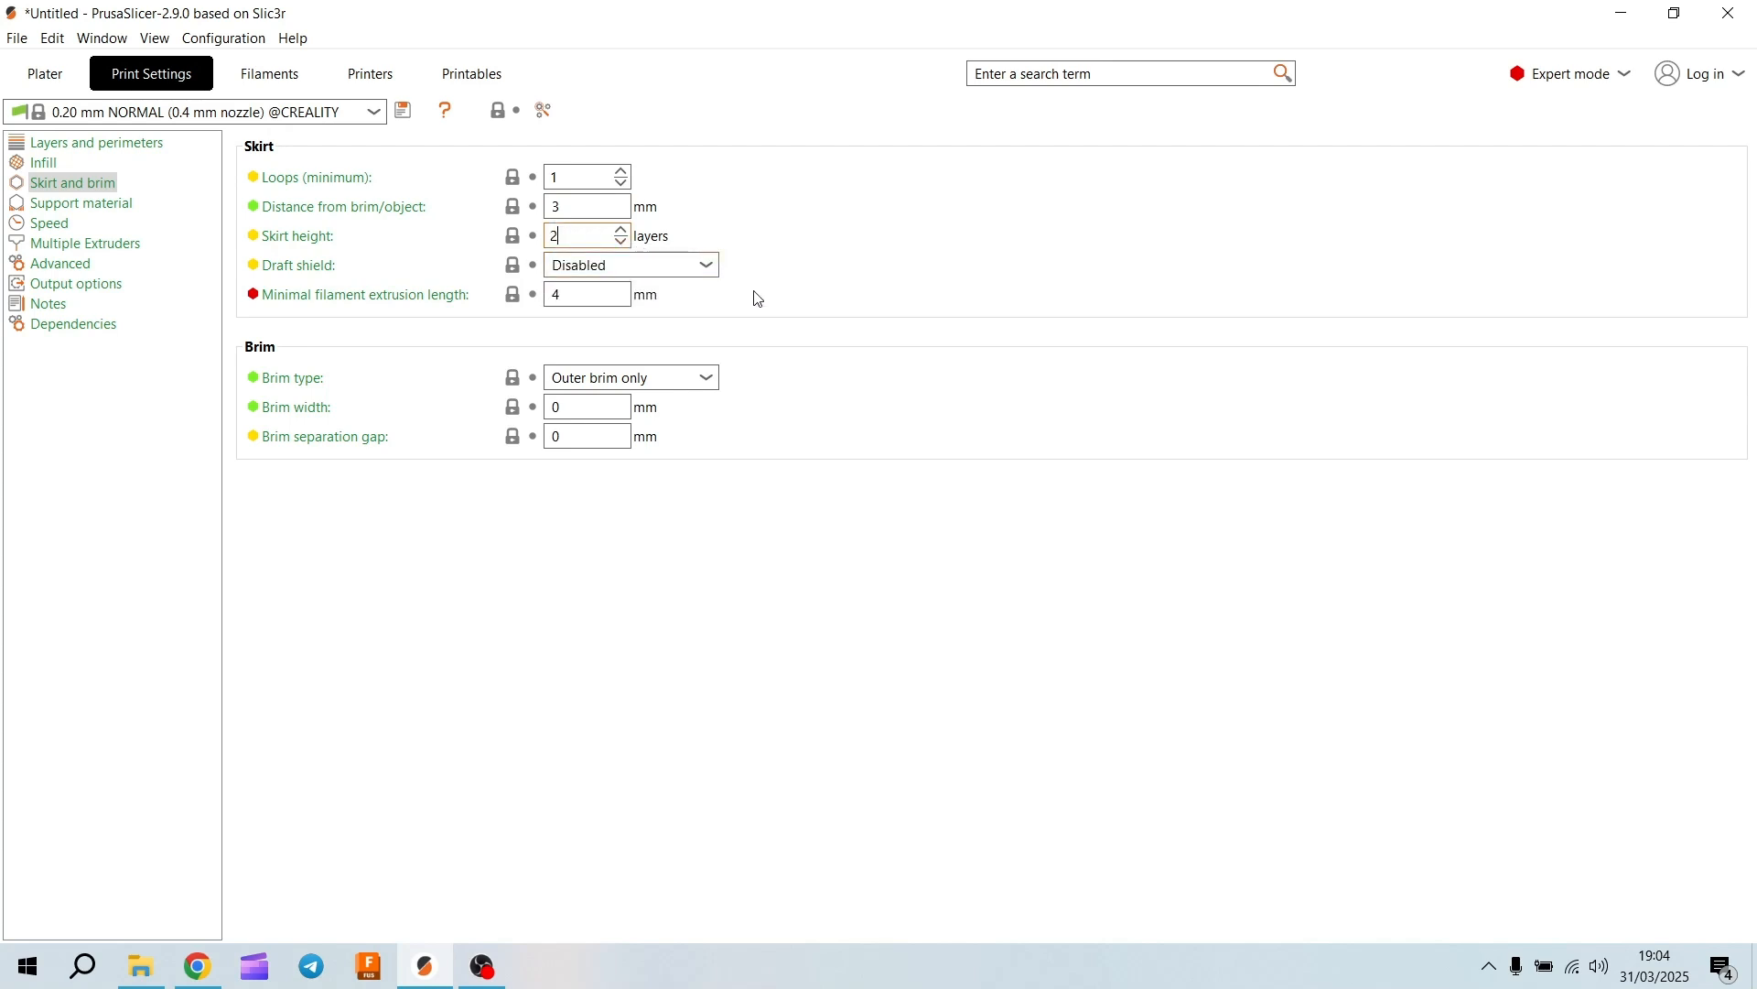
click(596, 267)
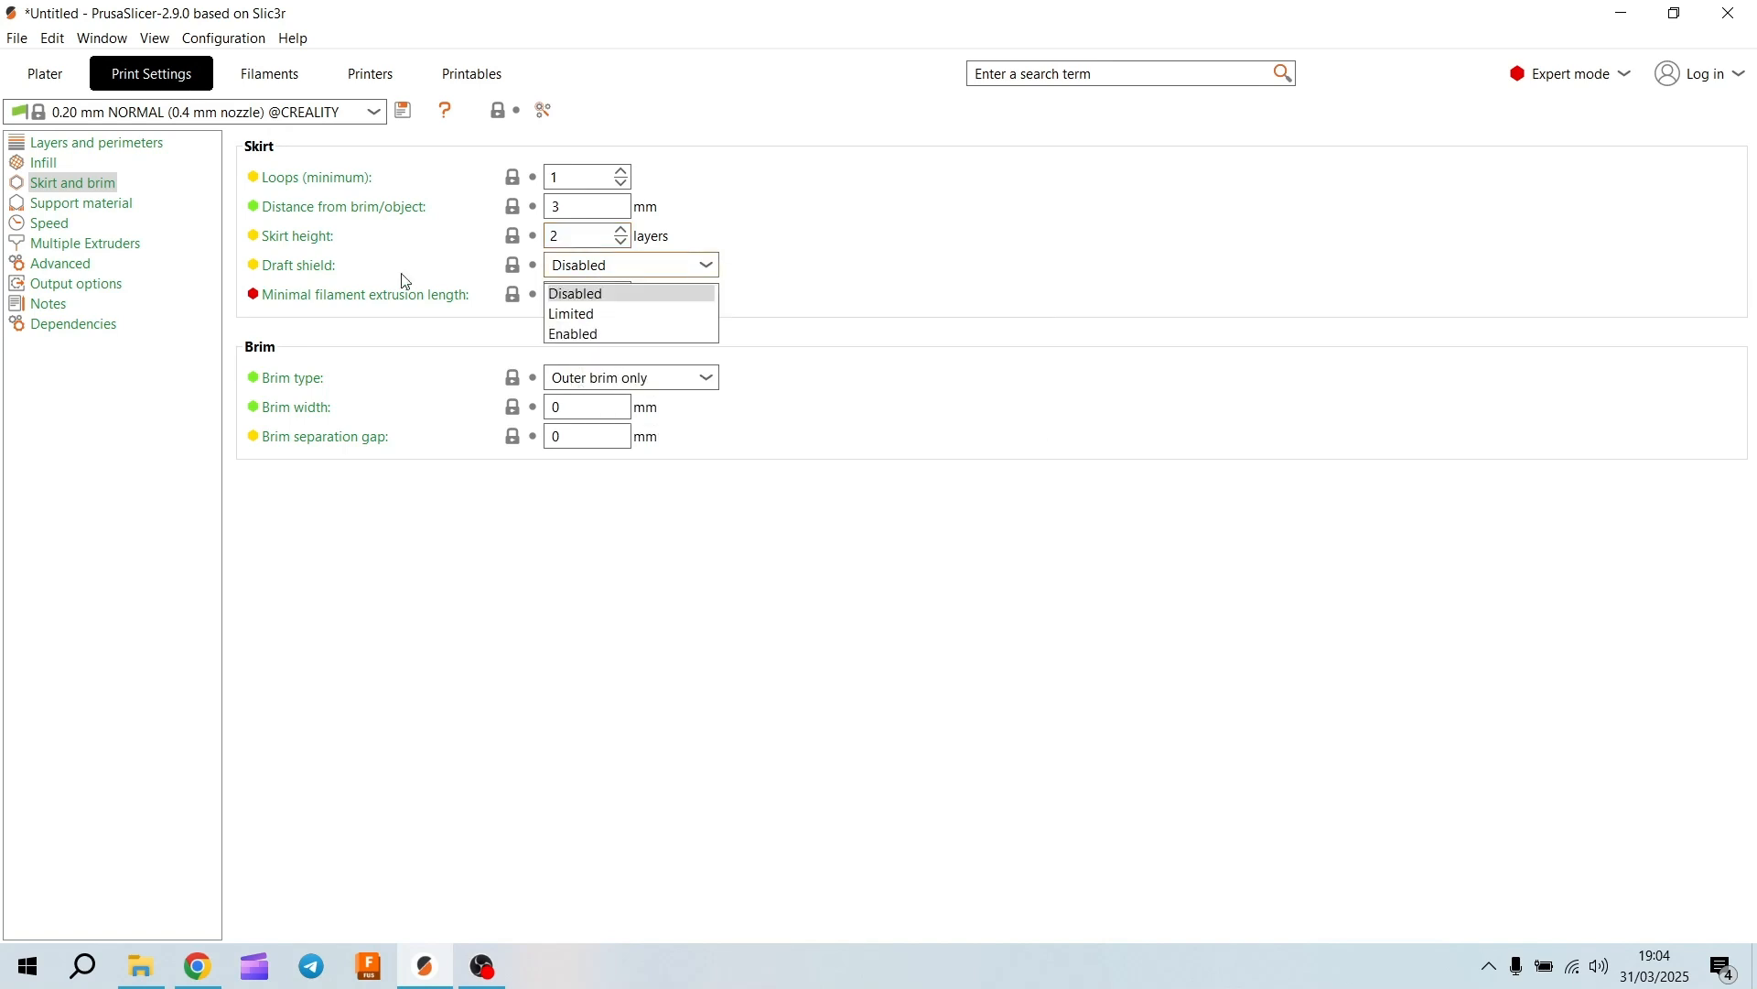
mouse_move(304, 266)
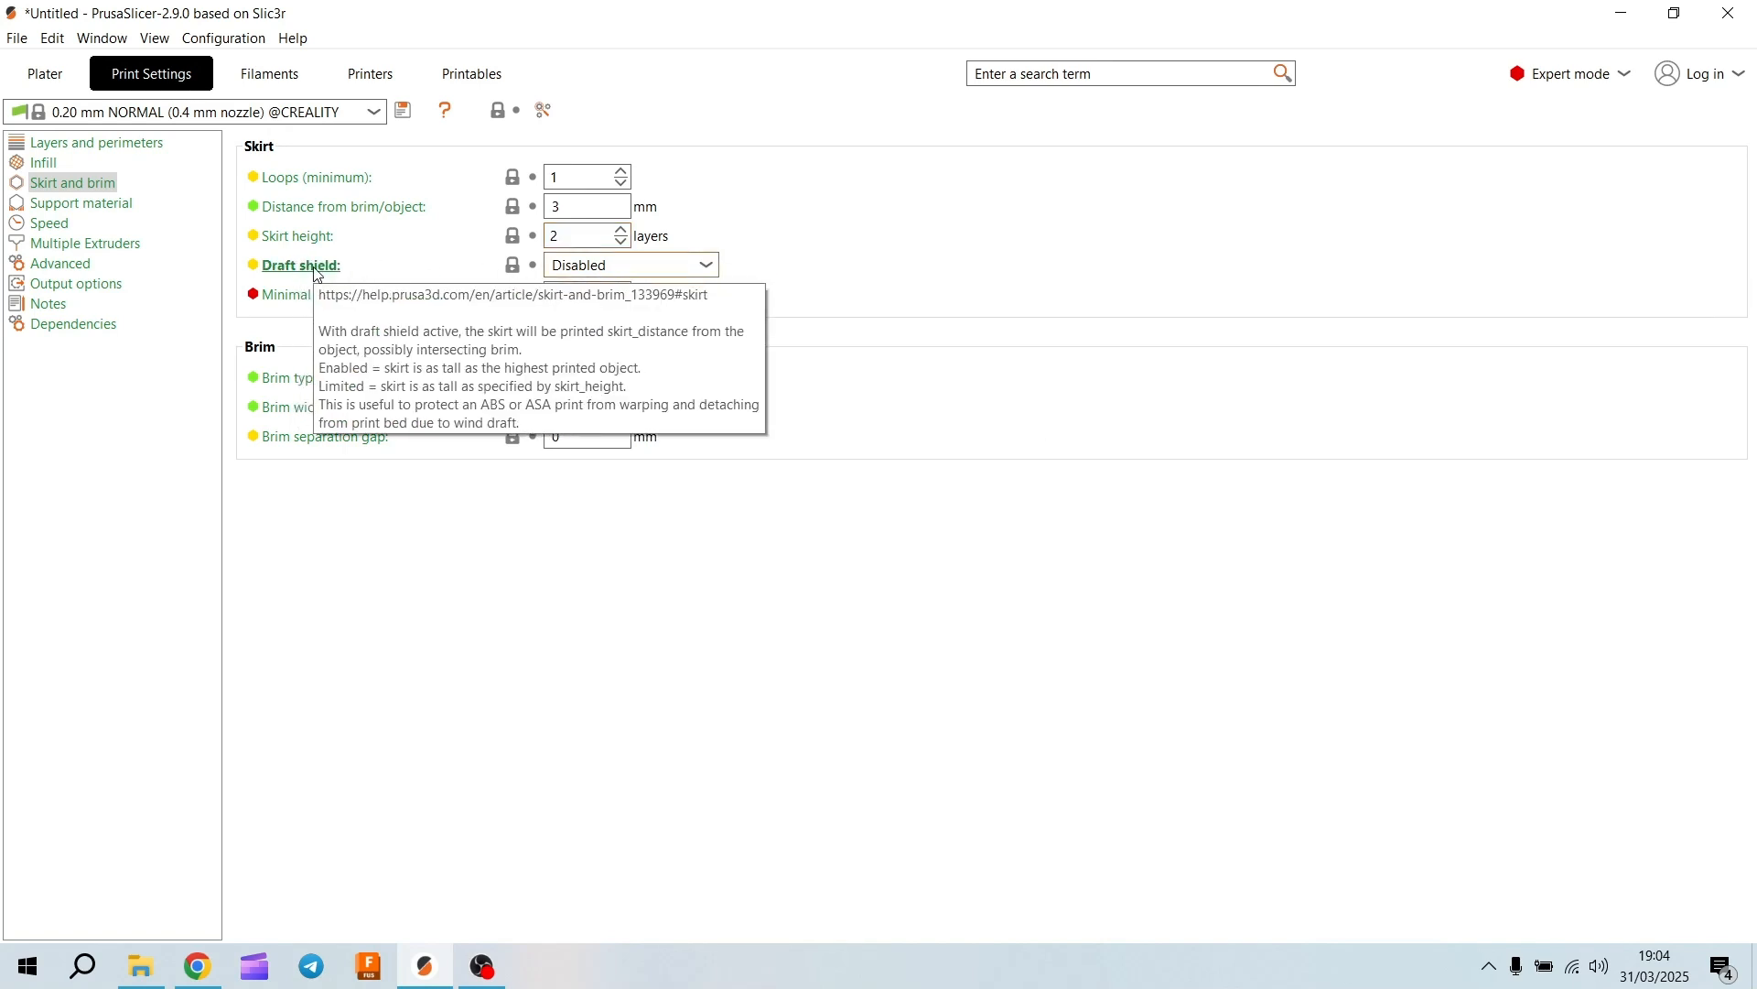
click(879, 239)
Set the skirt's minimum loops to 2 and slice the model to preview the skirt around it
double_click(598, 175)
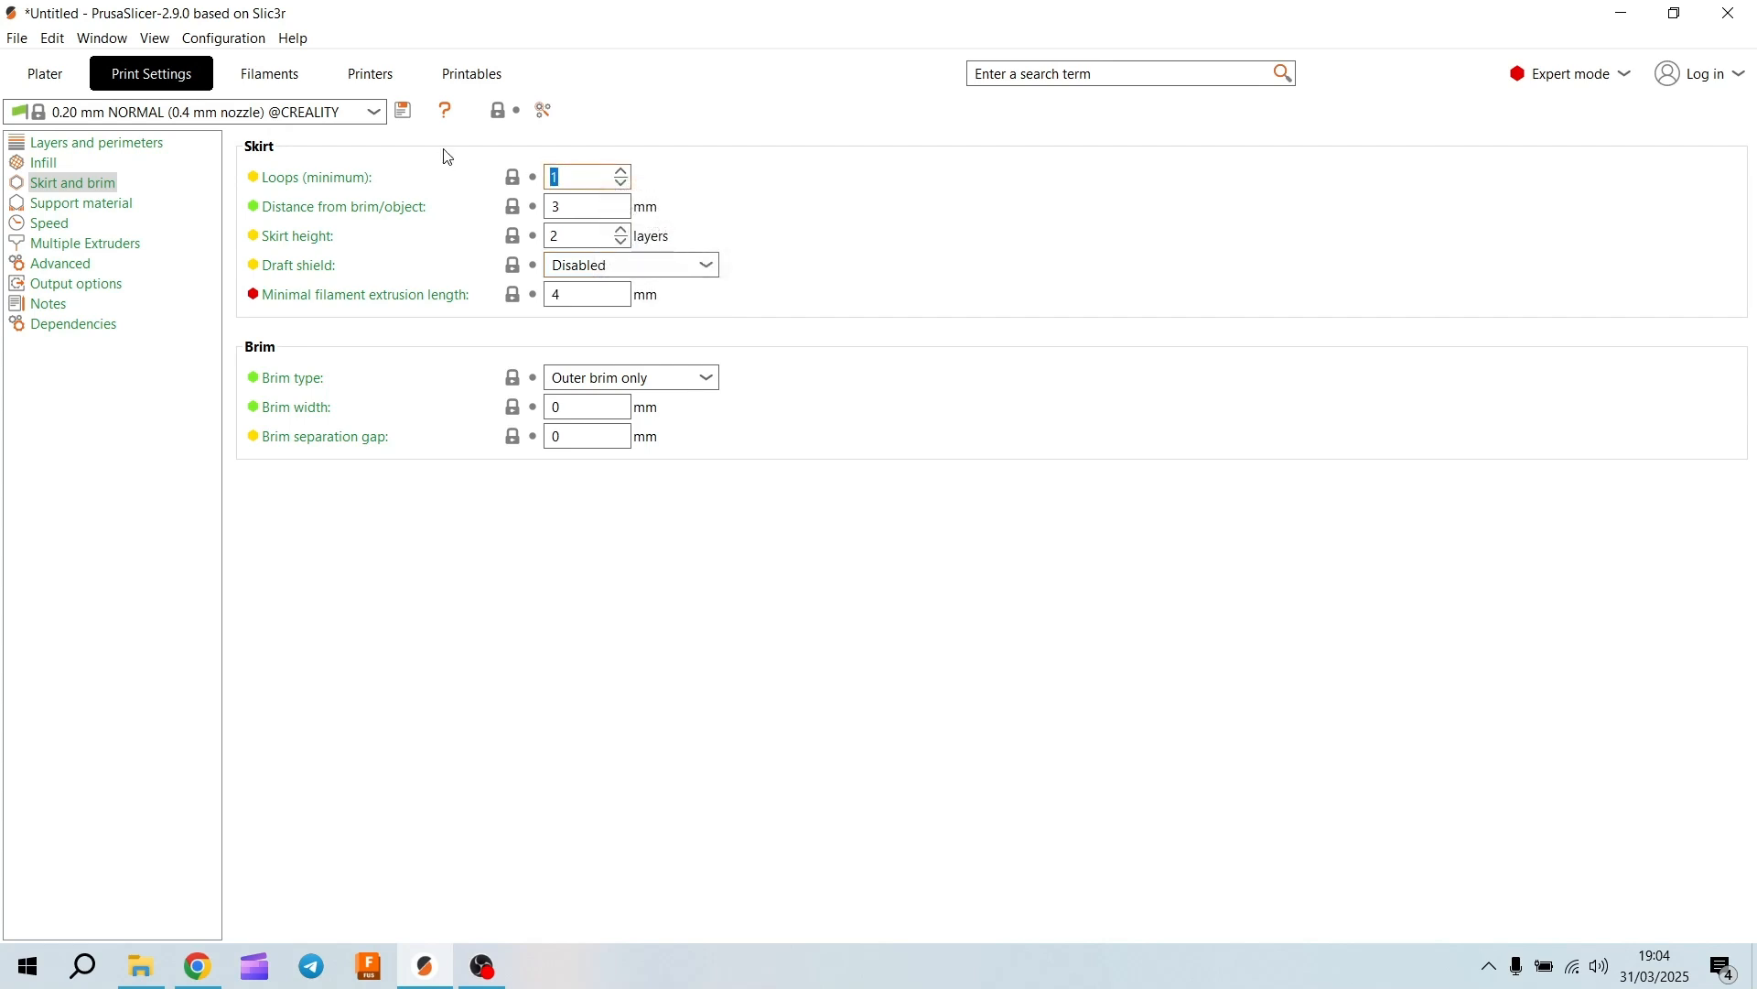
text(2)
click(45, 73)
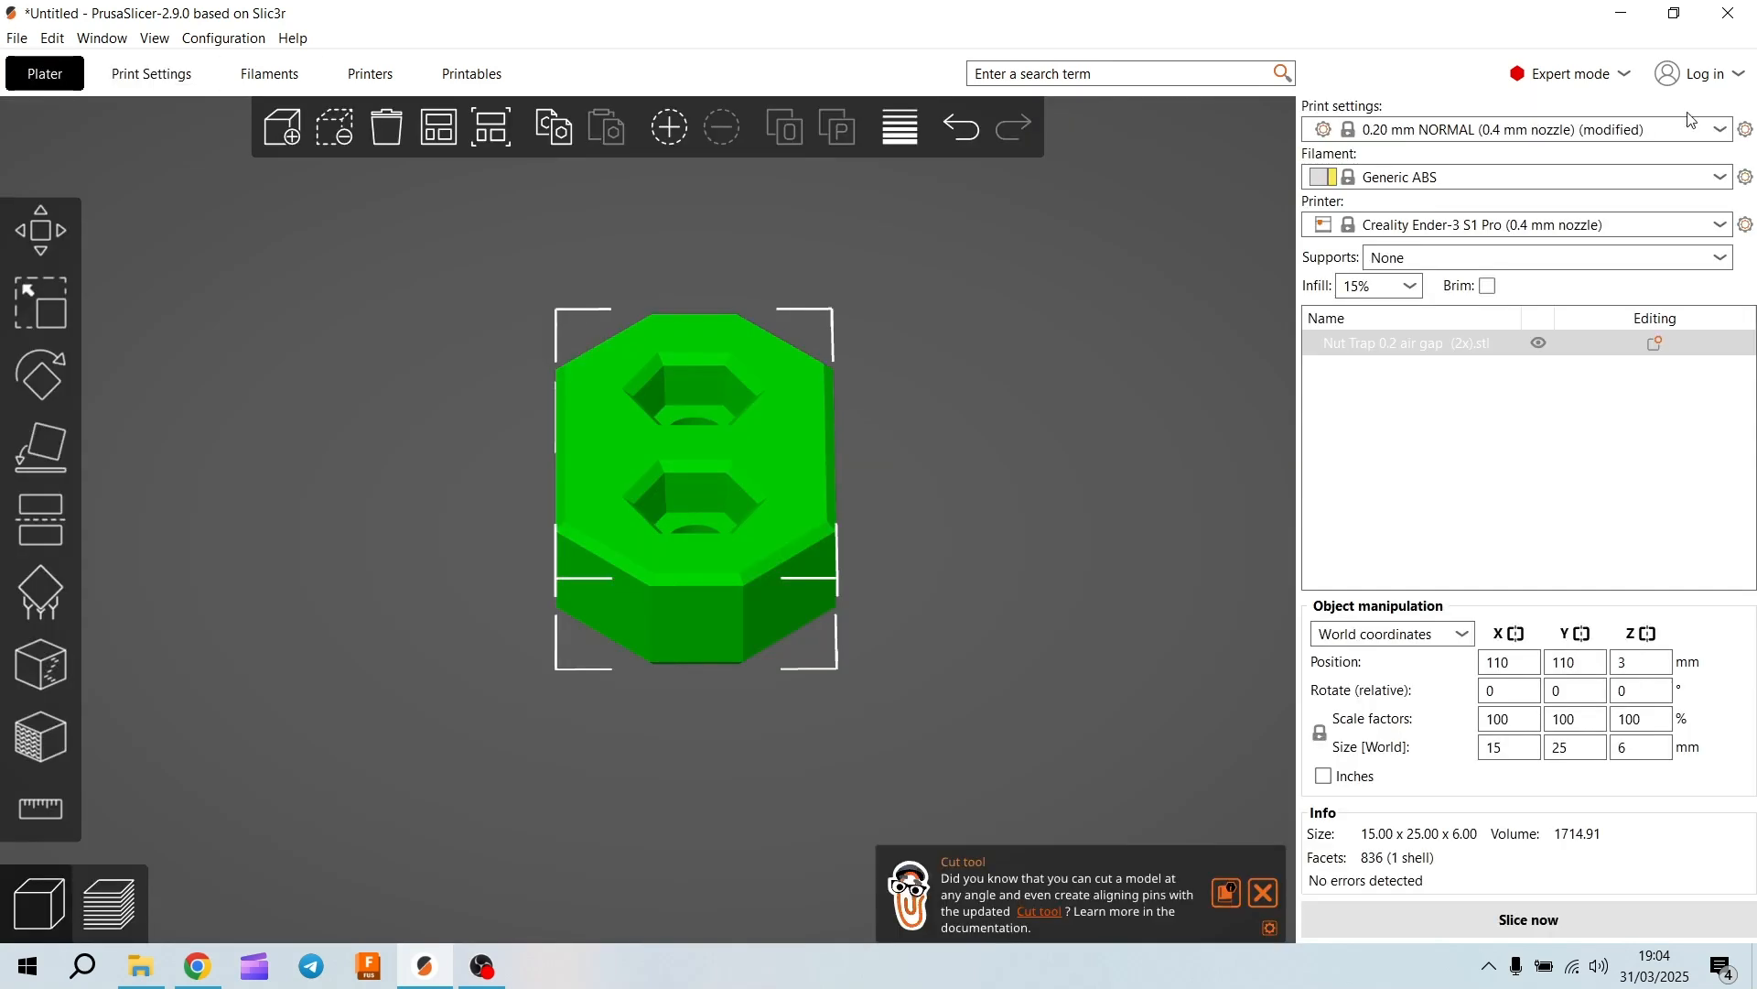
click(1264, 893)
click(1528, 919)
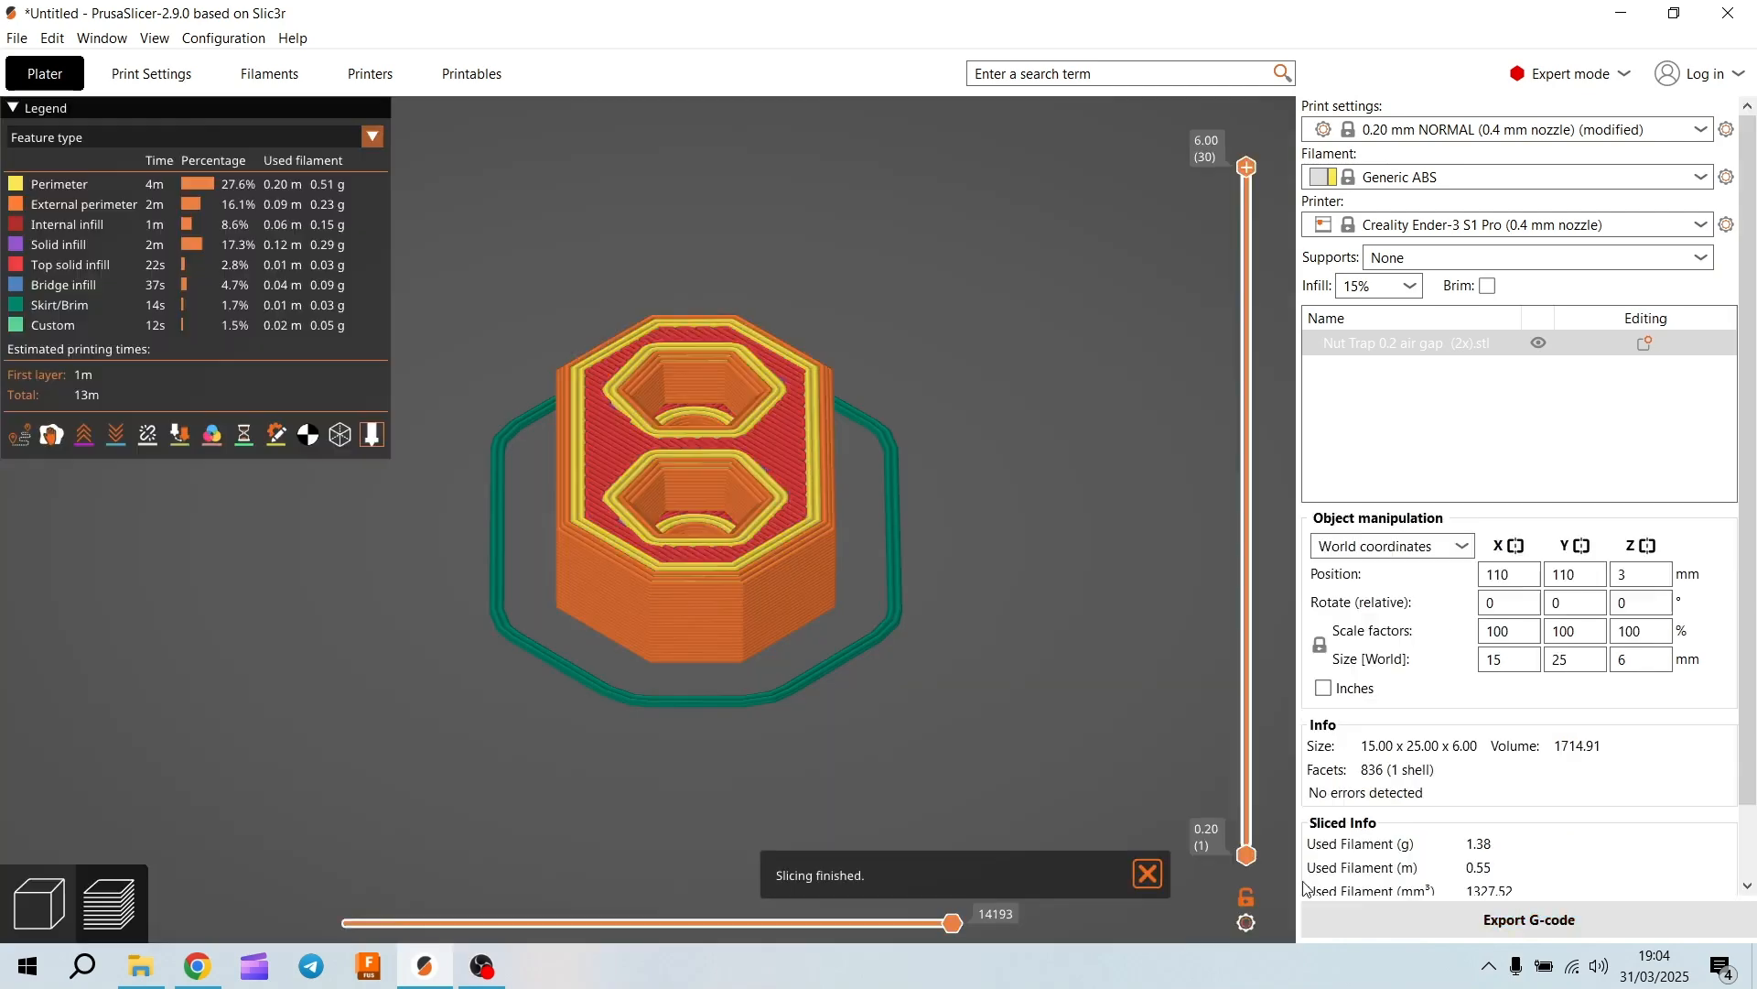
drag(654, 741, 806, 723)
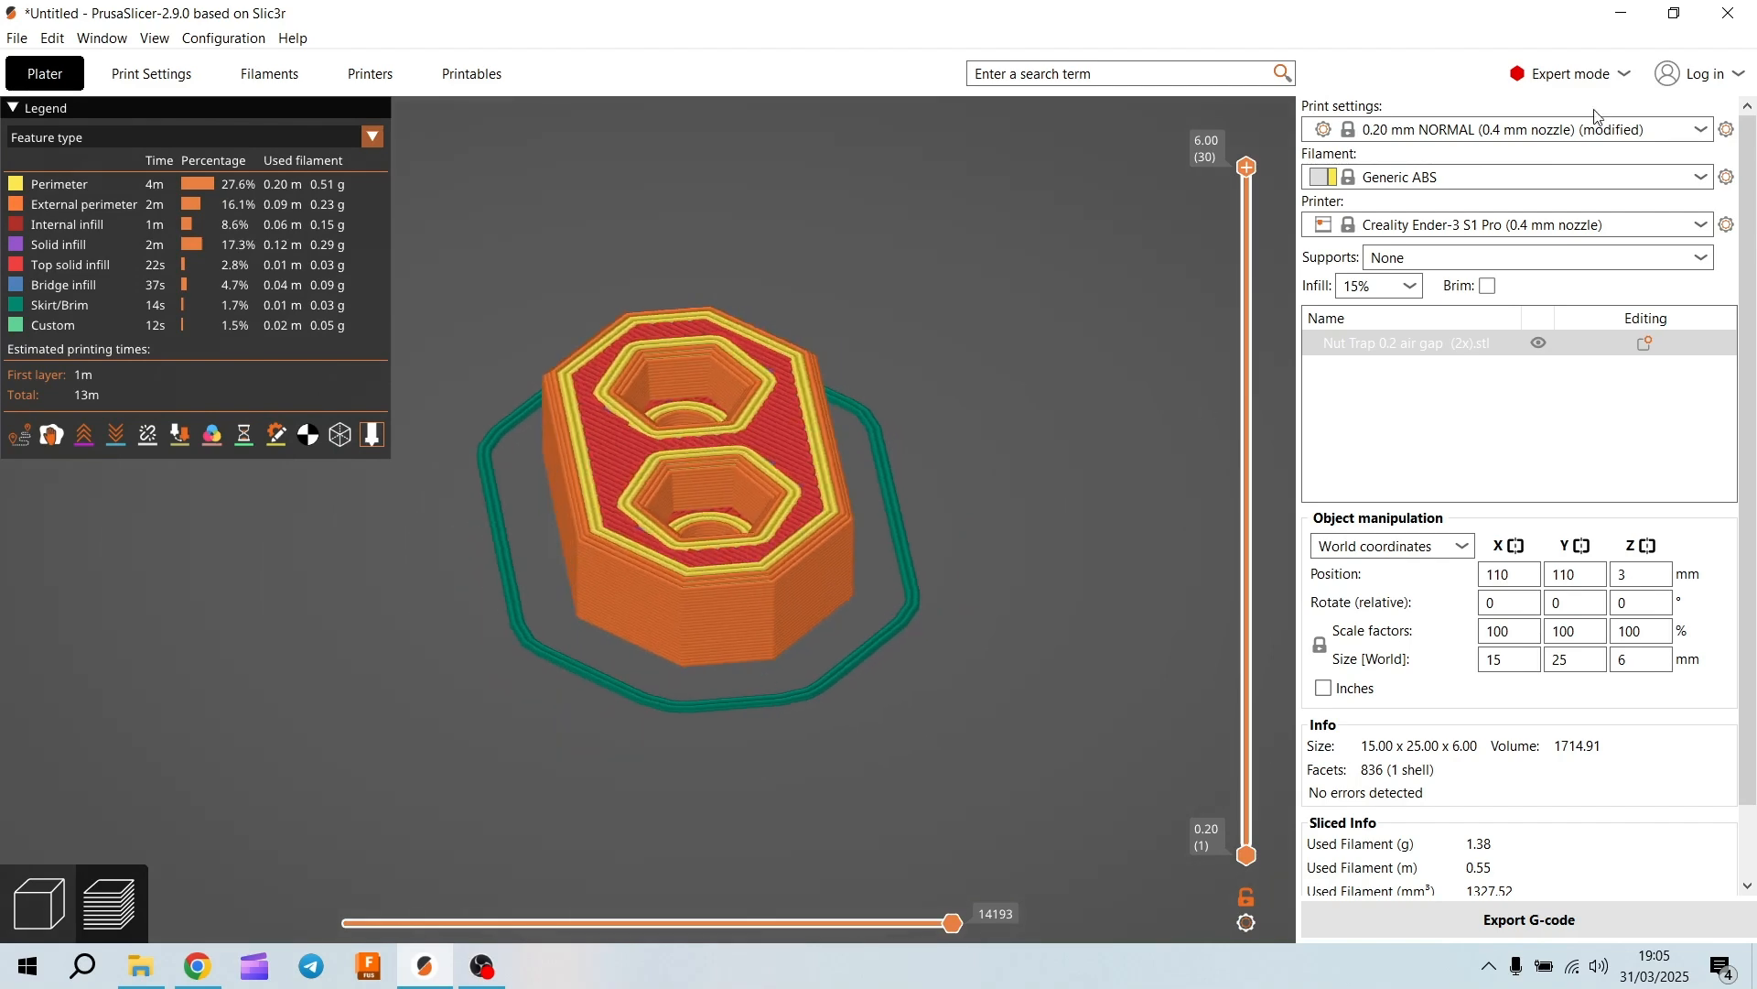
Set the skirt's draft shield to Enabled and slice the model again to preview the shield
click(110, 72)
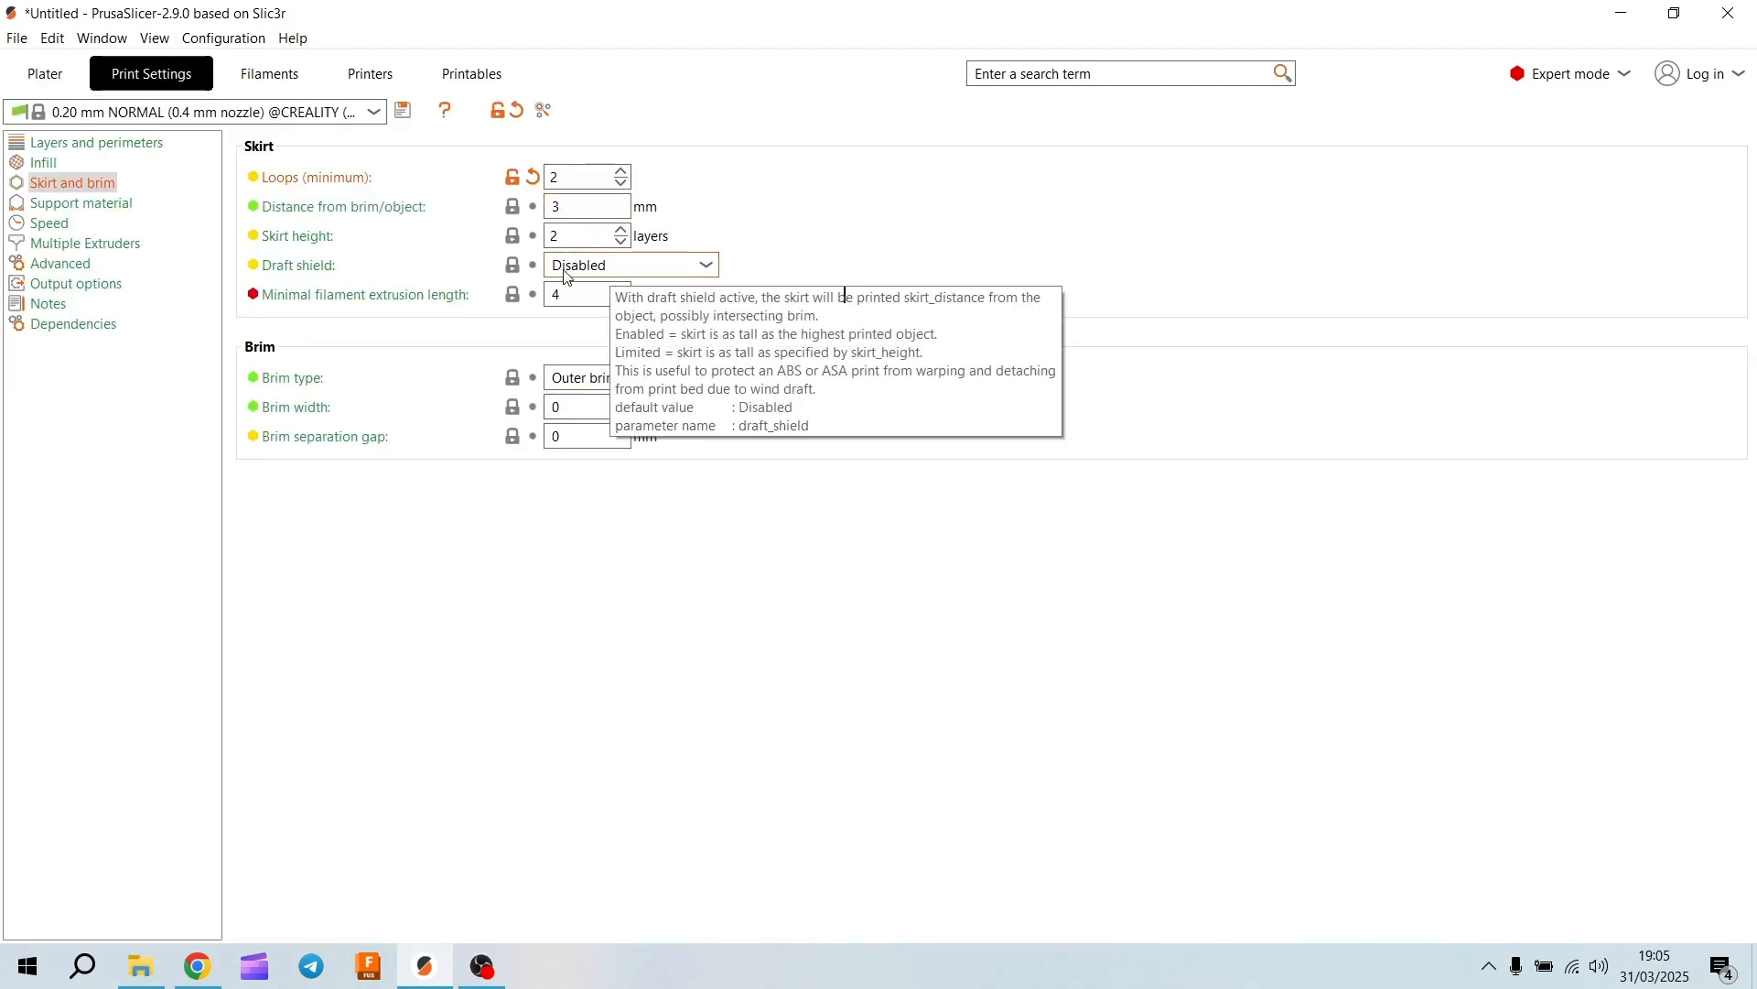
click(616, 266)
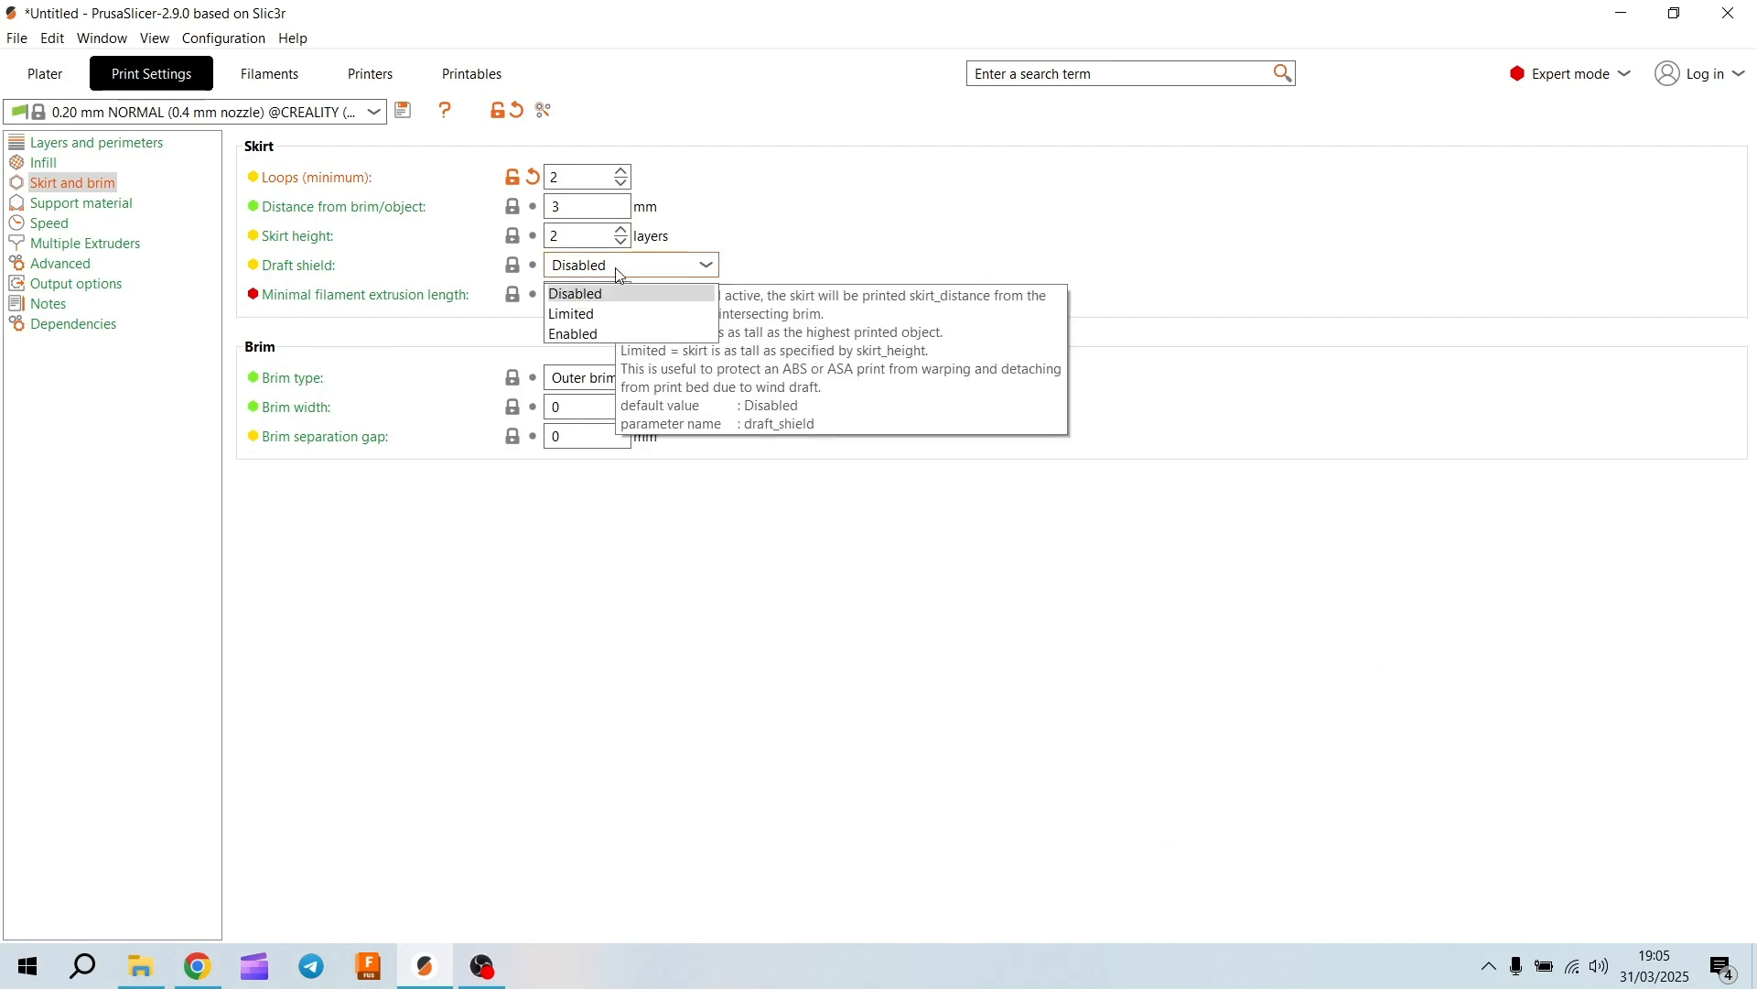
click(586, 337)
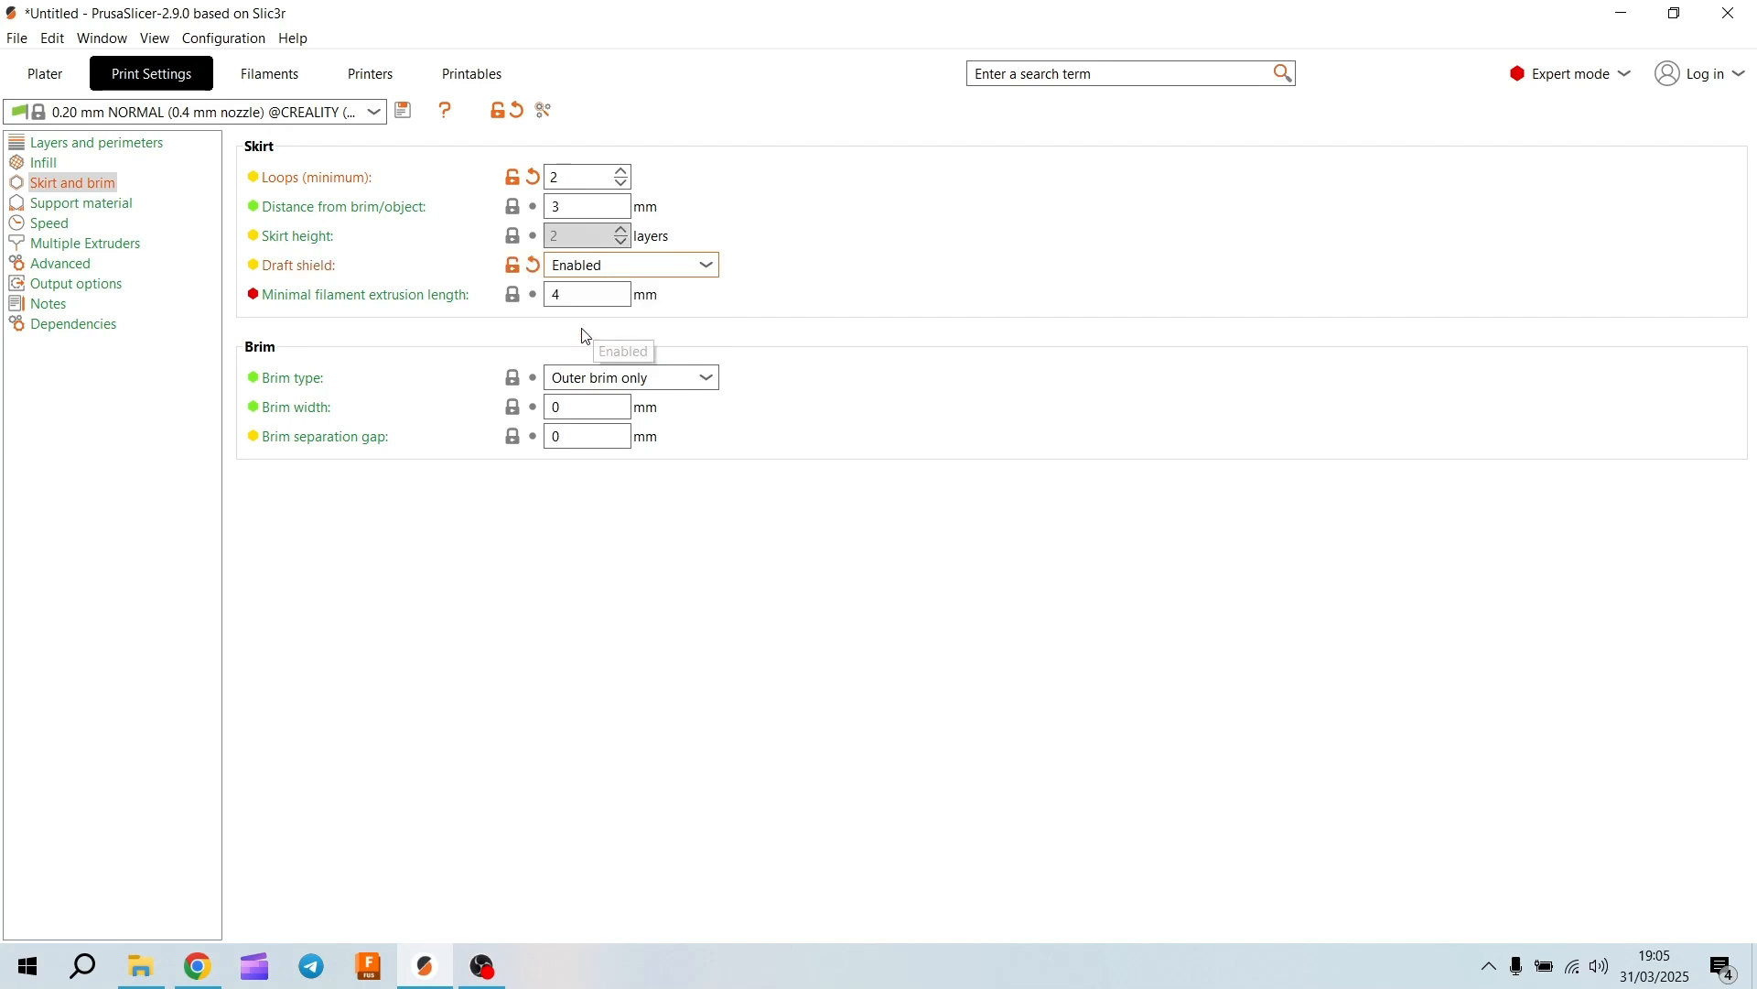
click(32, 87)
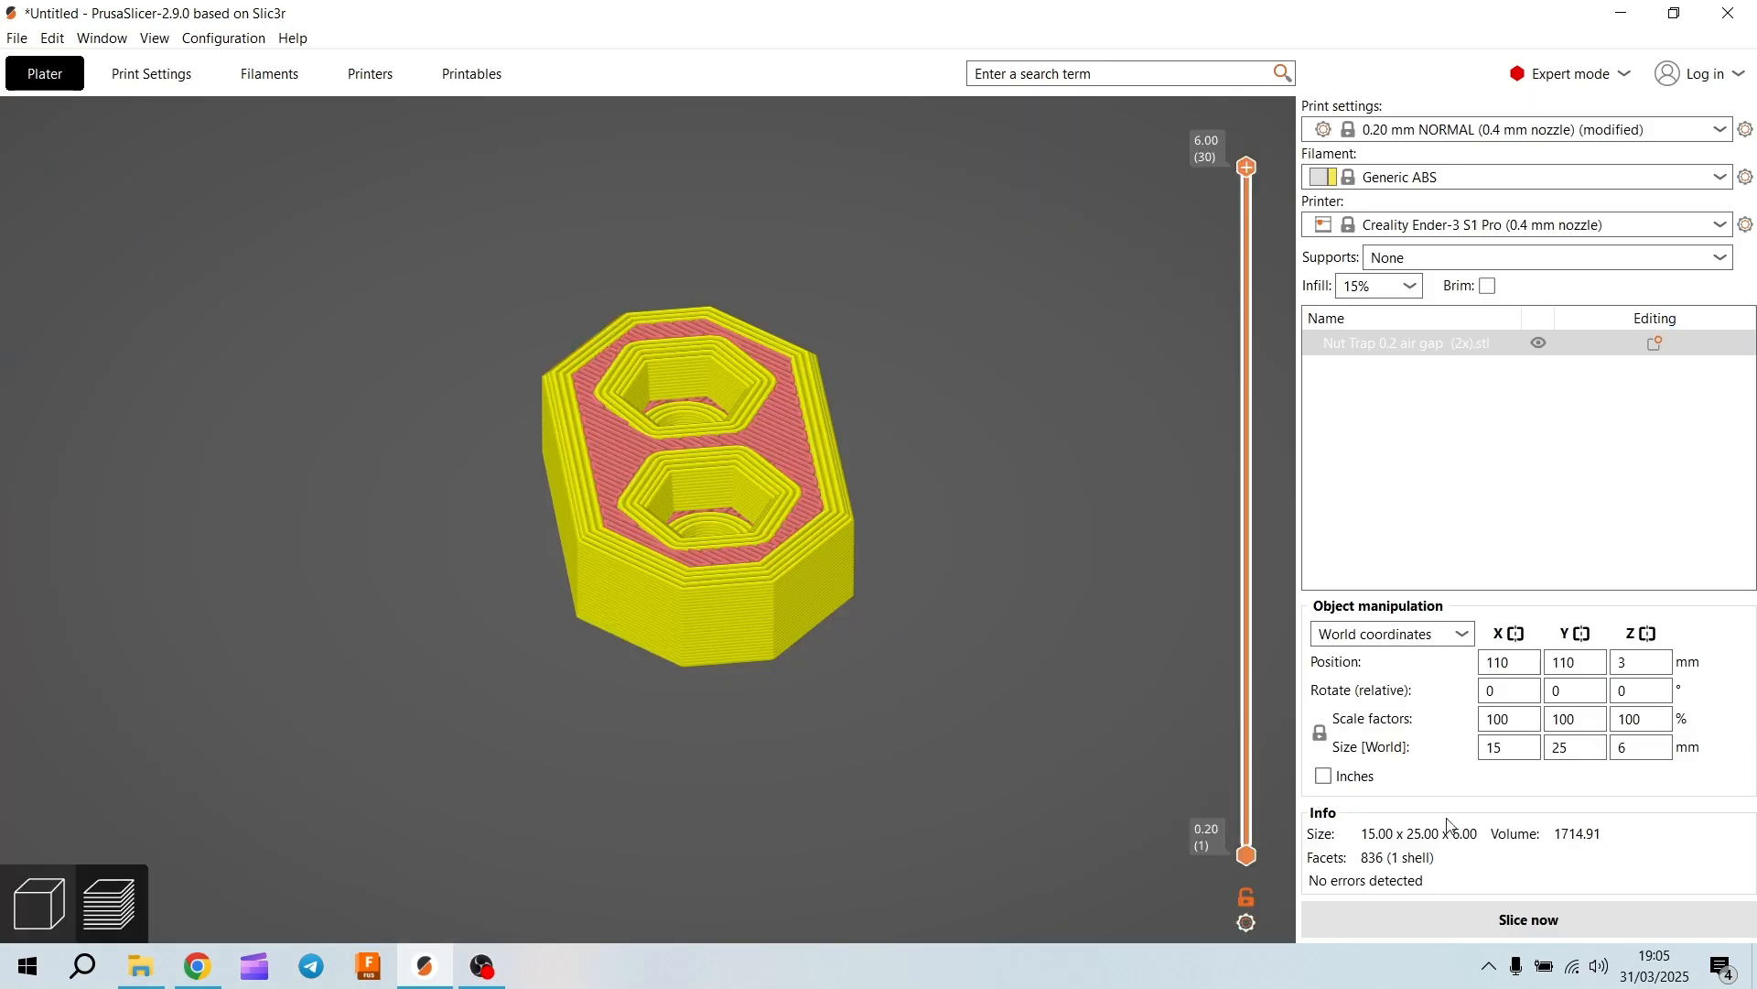
click(1519, 920)
mouse_move(937, 710)
mouse_down()
mouse_move(705, 729)
mouse_move(564, 684)
mouse_move(624, 707)
mouse_move(1030, 687)
mouse_move(914, 702)
mouse_move(953, 723)
mouse_move(909, 699)
mouse_up()
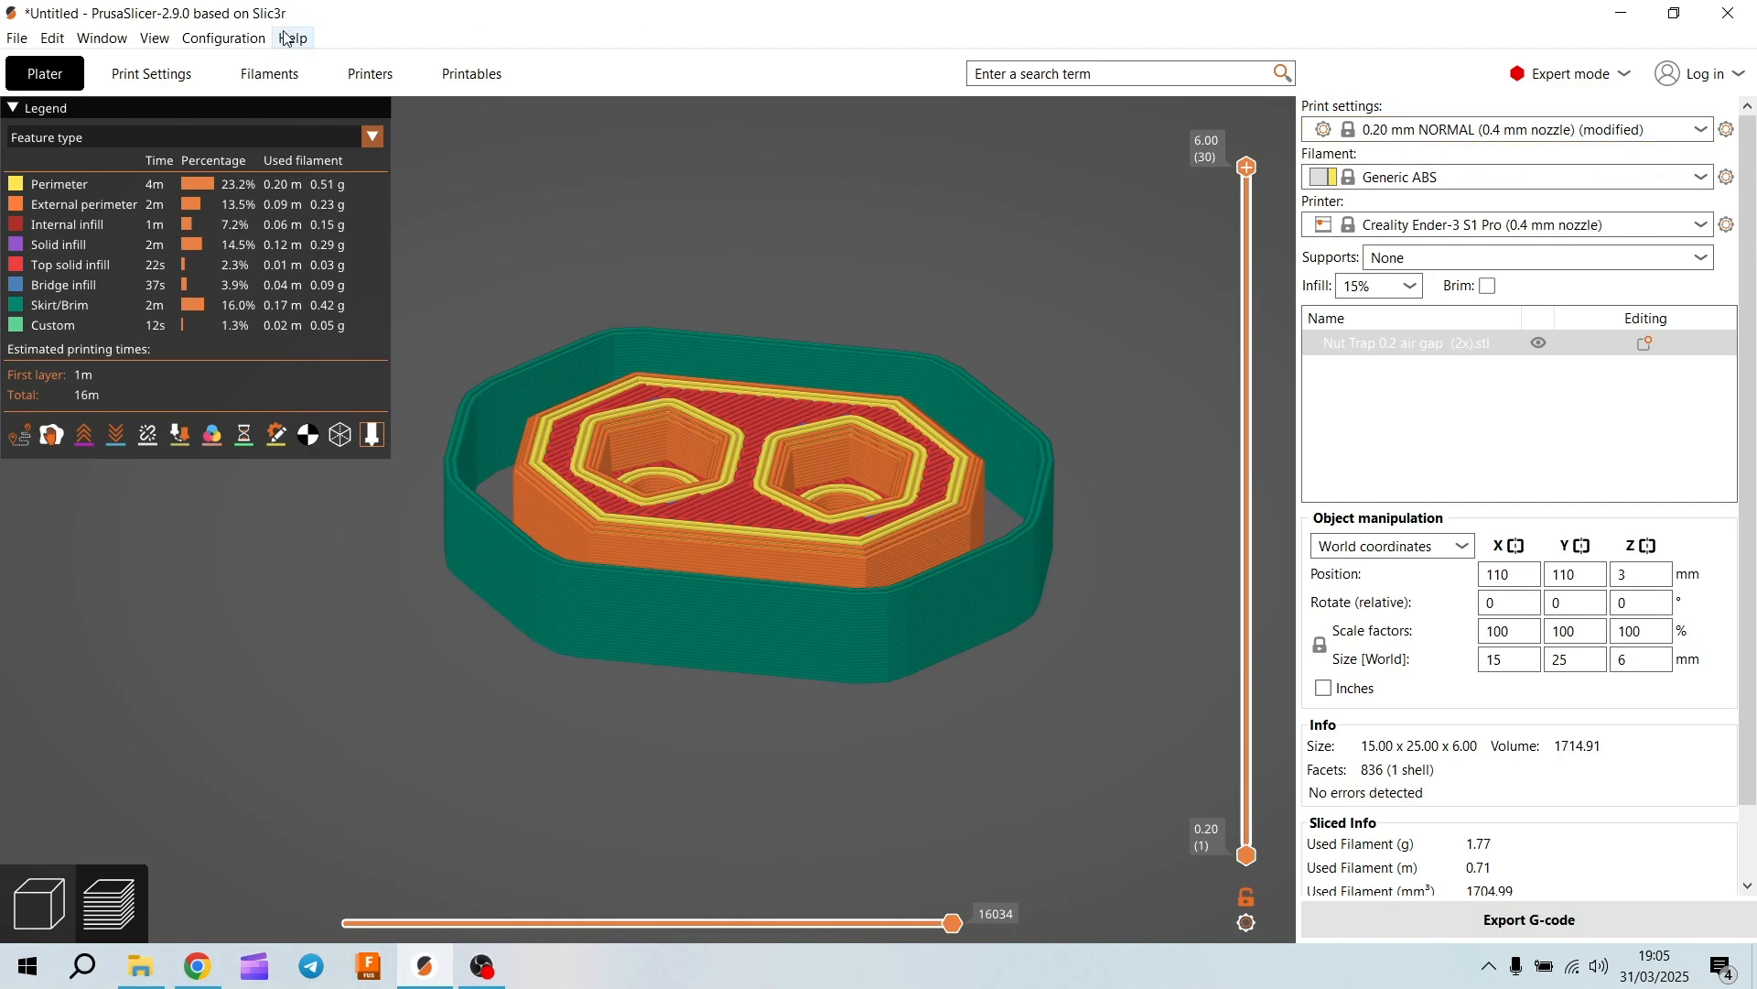
Set the skirt's minimum loops to 0 and its draft shield to Disabled
click(157, 82)
click(556, 177)
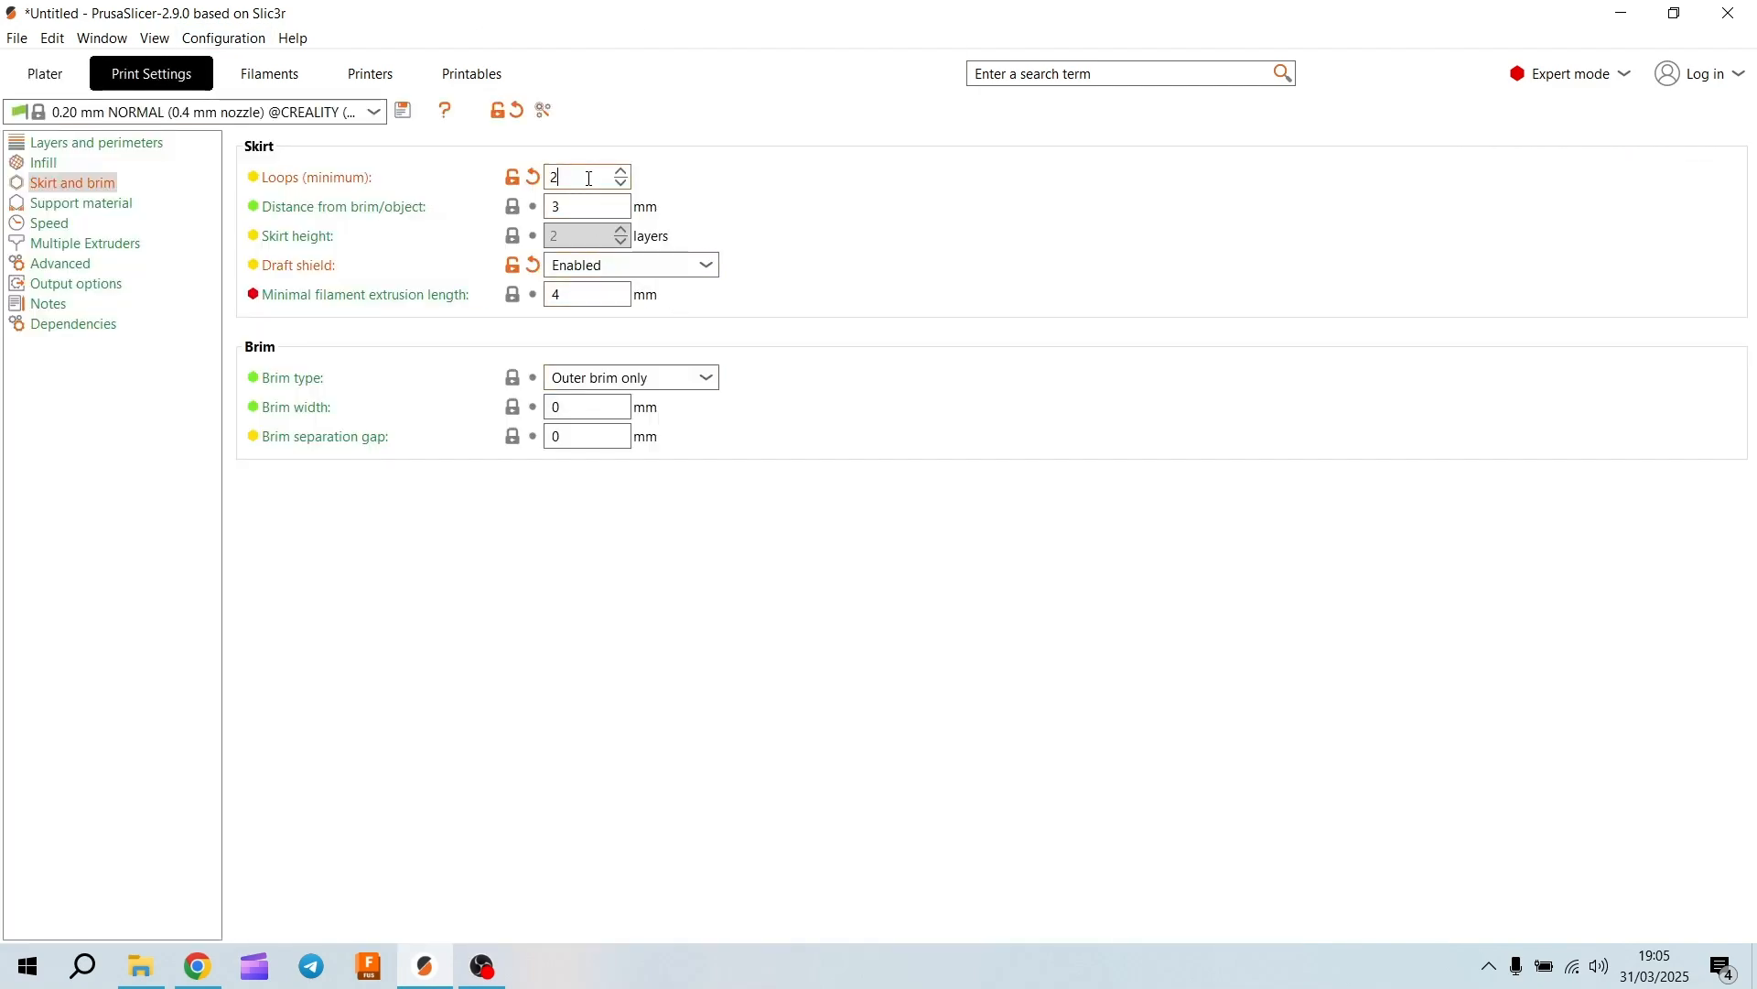
text(0)
click(588, 266)
click(588, 296)
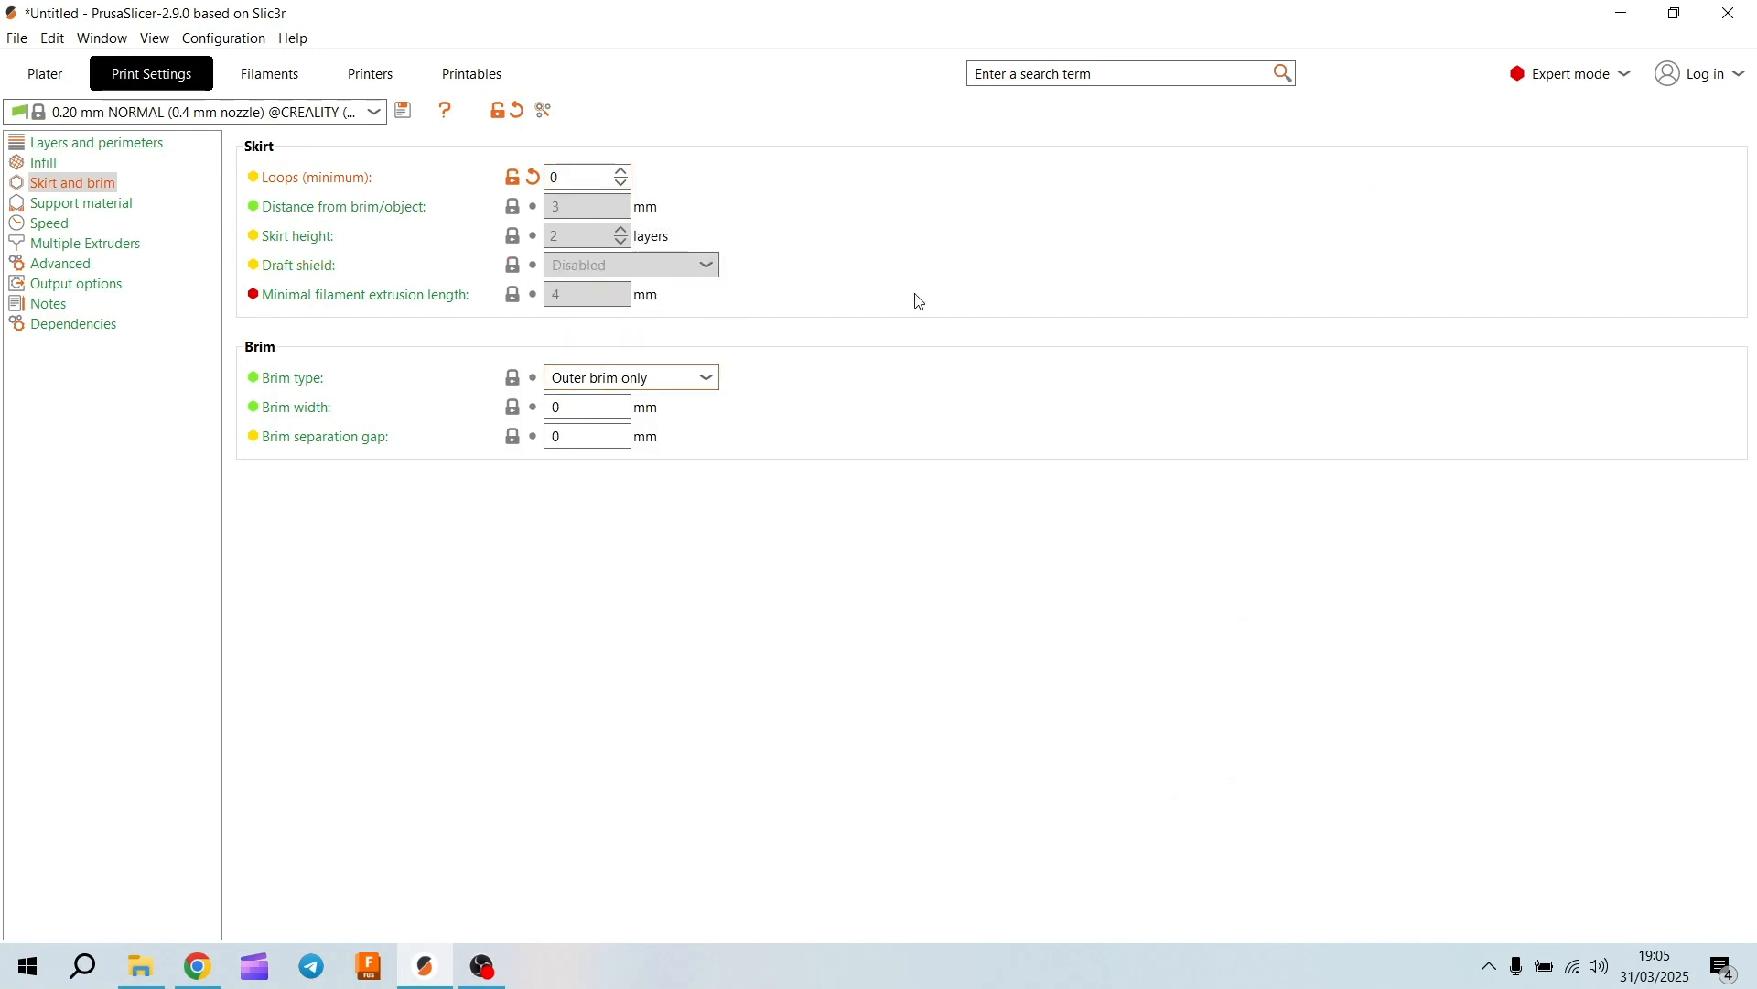
Try the brim types No brim, Inner brim only, and Outer and inner brim, and return to Outer brim only
click(604, 378)
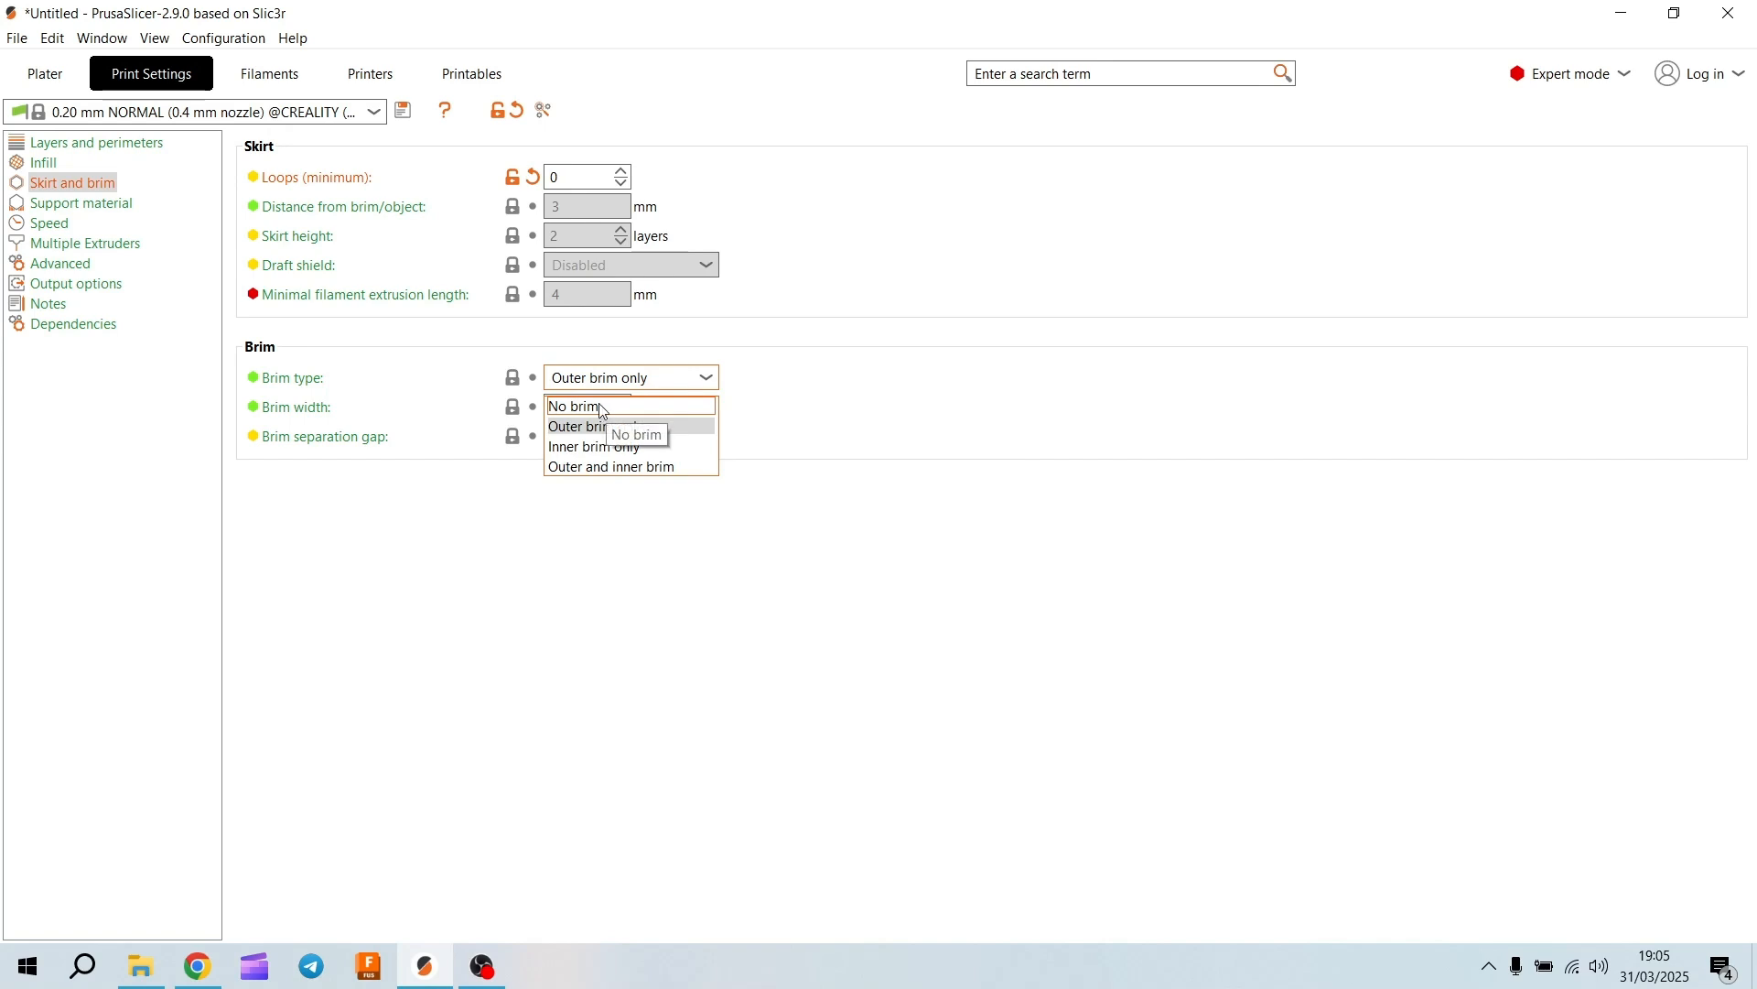
click(603, 412)
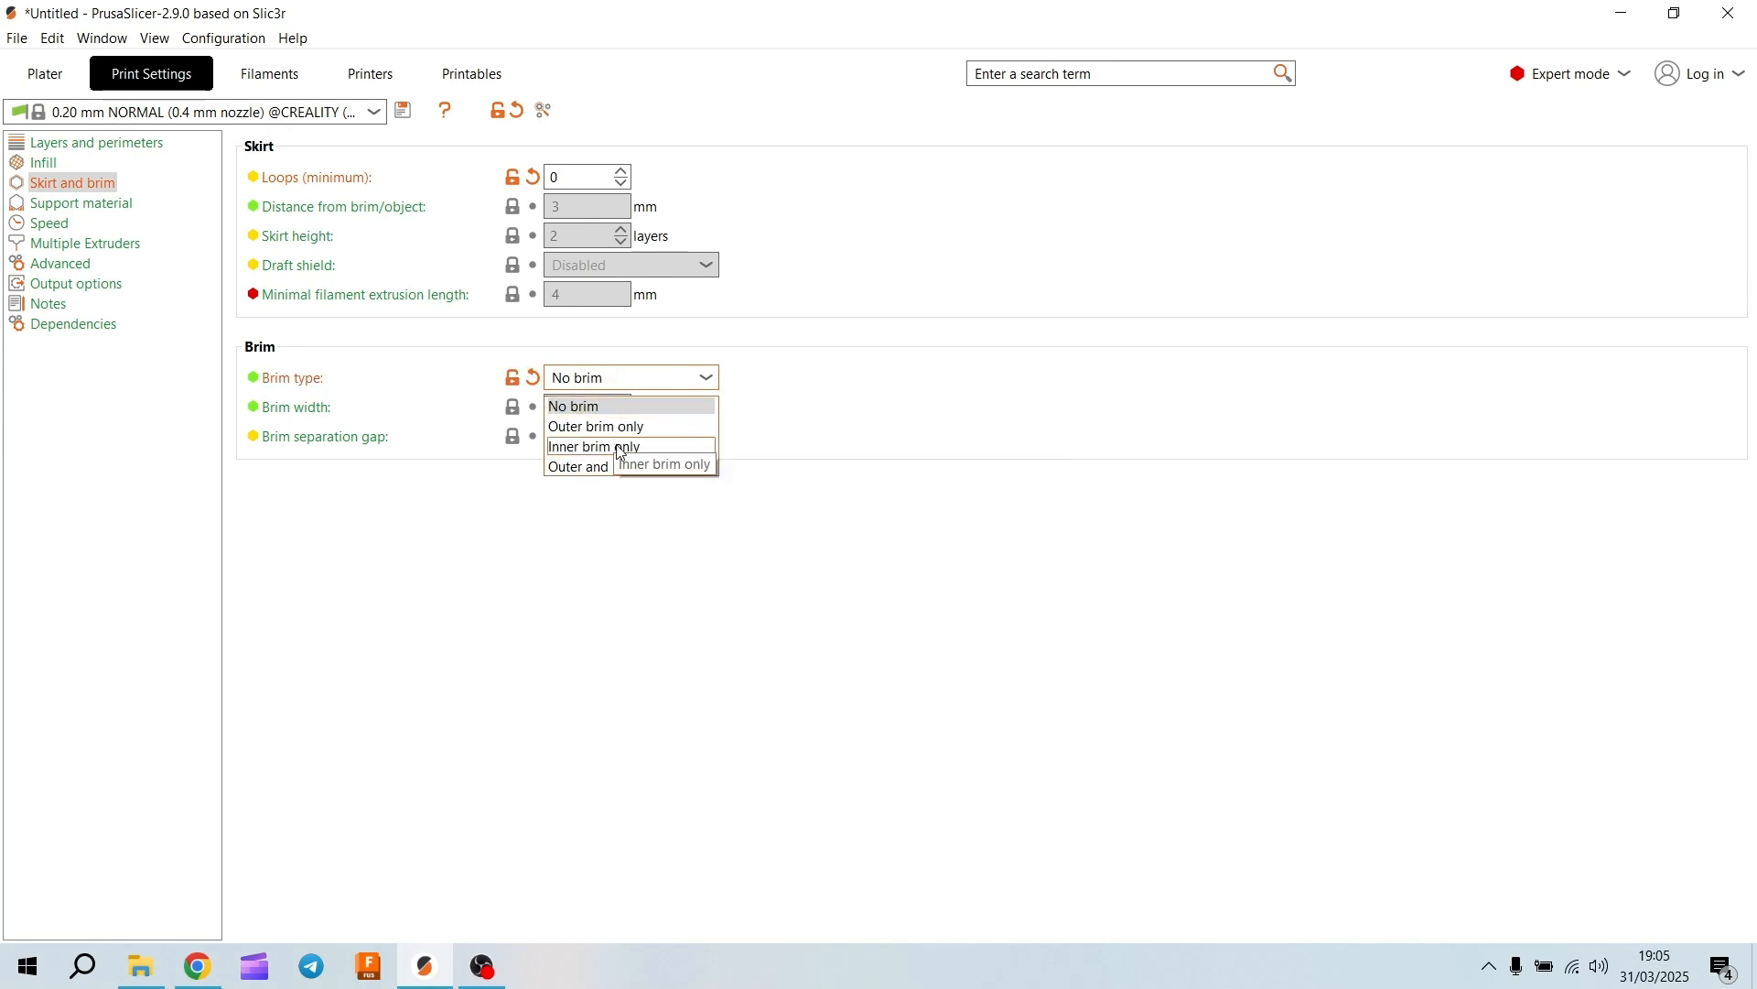
click(618, 446)
click(616, 378)
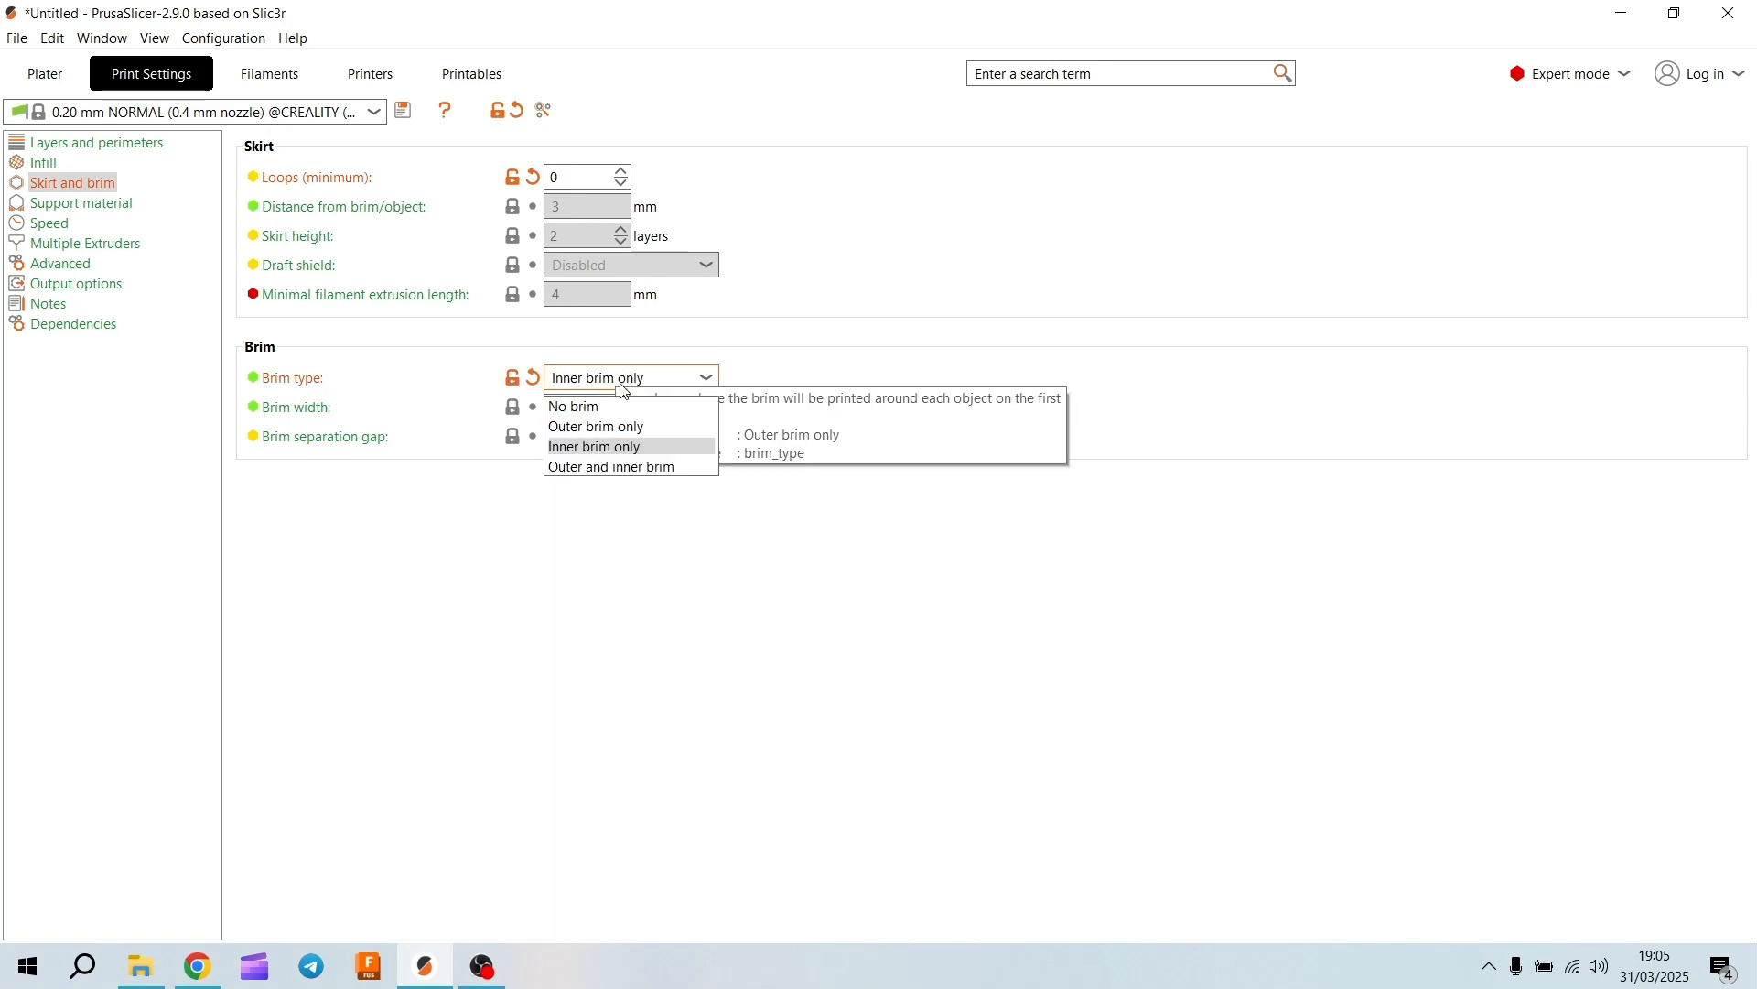
click(622, 468)
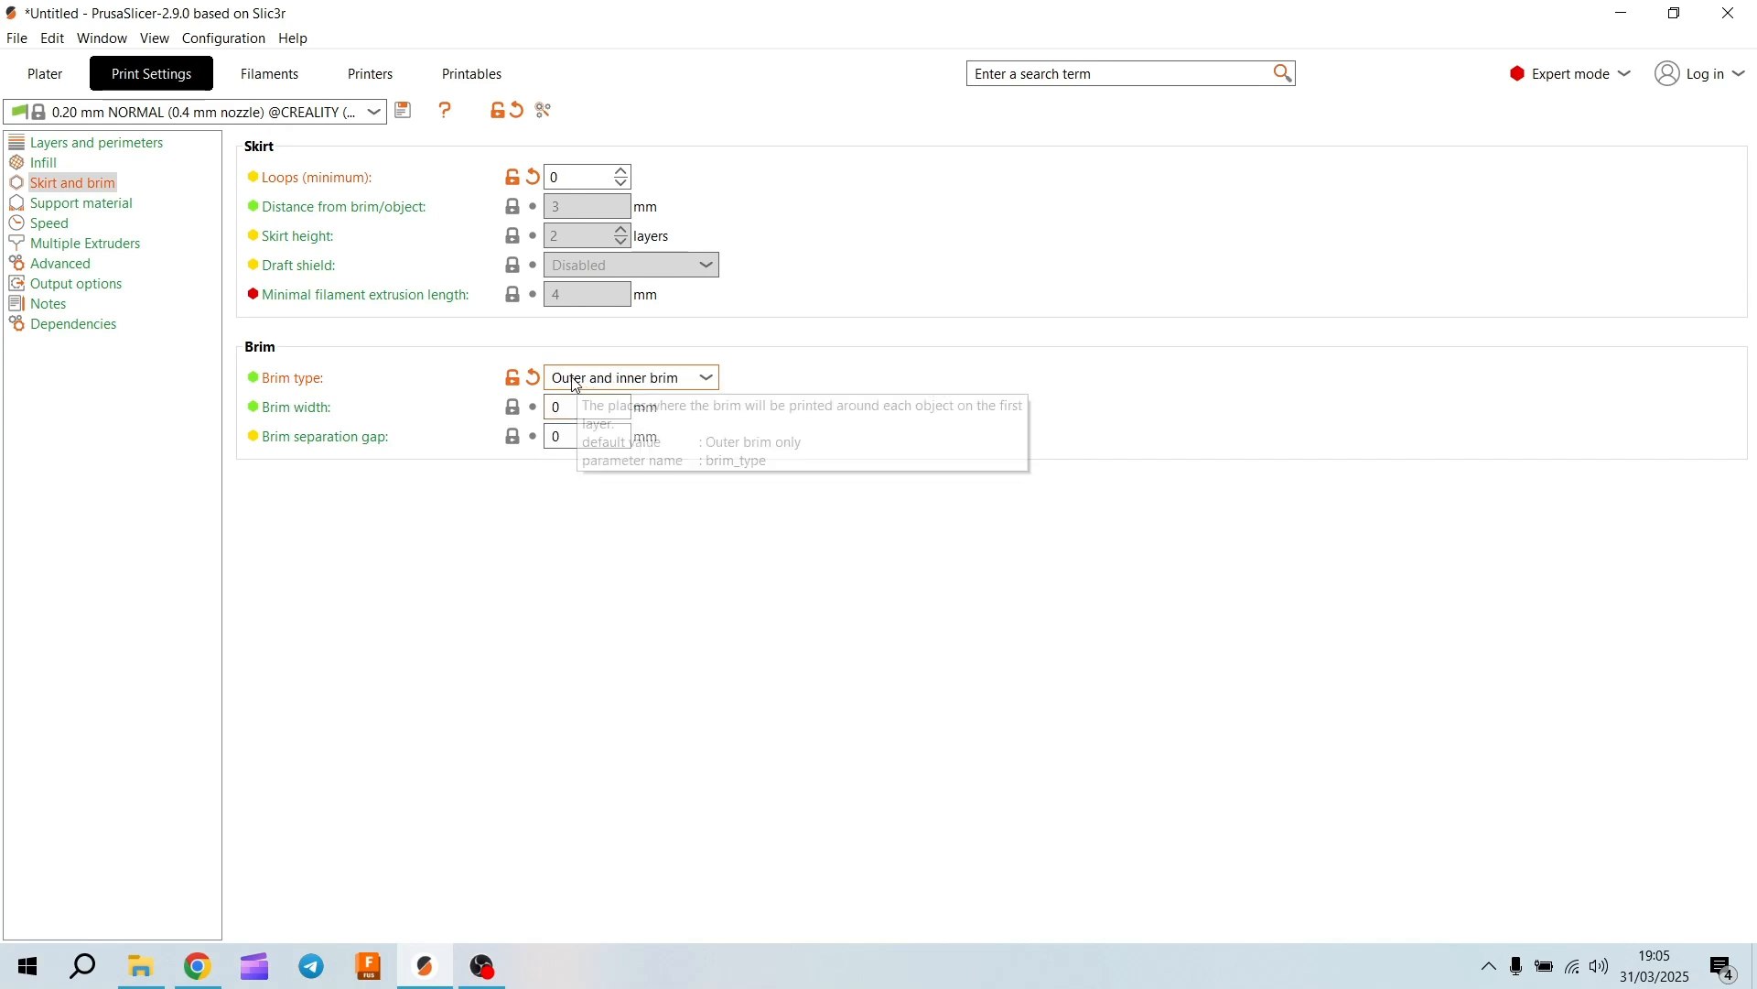
click(622, 382)
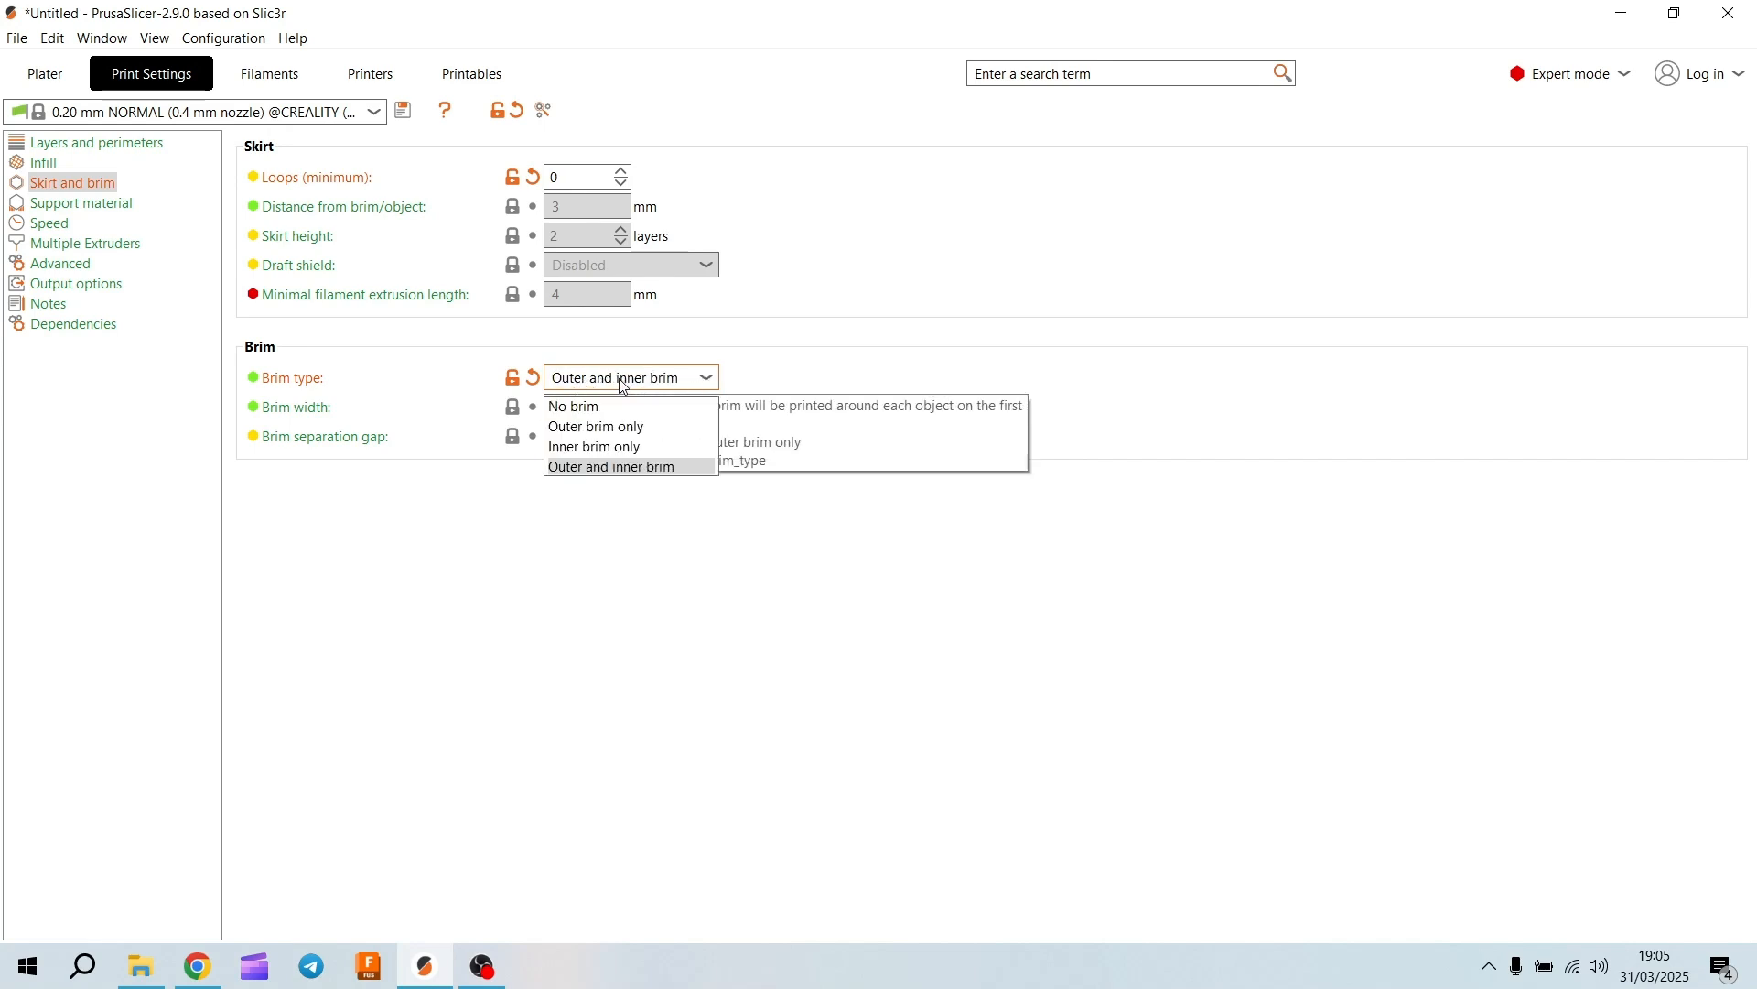
click(600, 427)
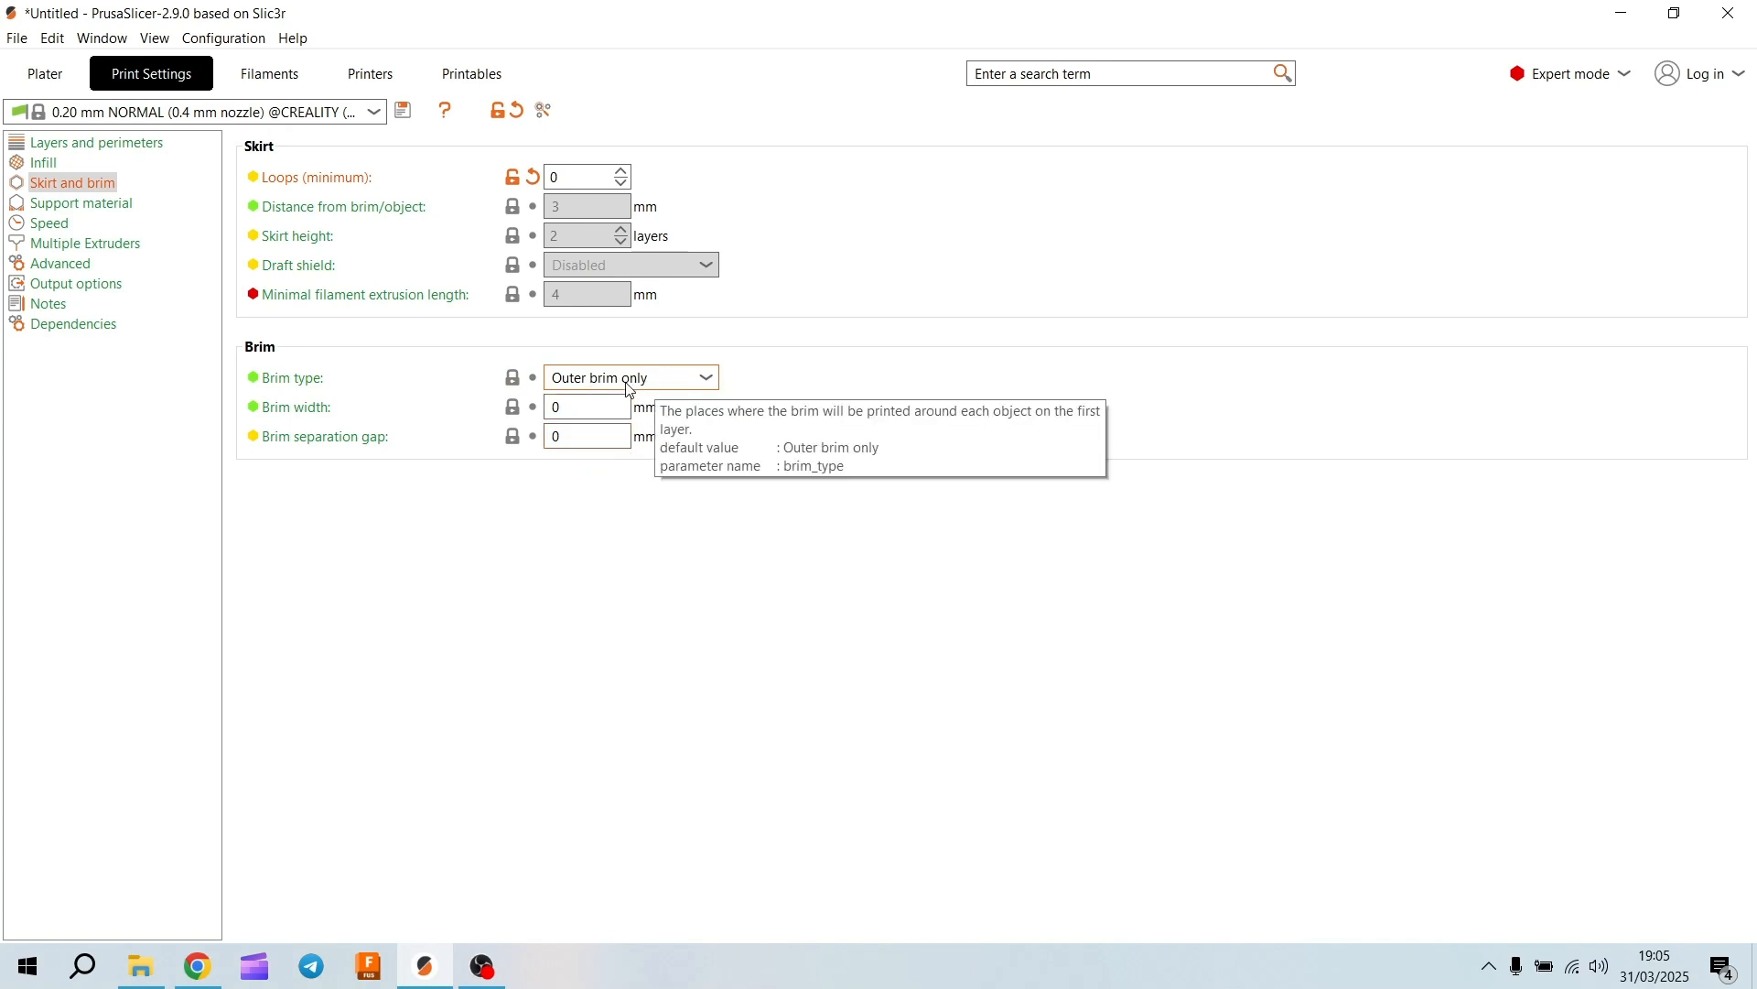
Set the brim width to 5 mm and slice the model to preview the brim from several angles
click(580, 408)
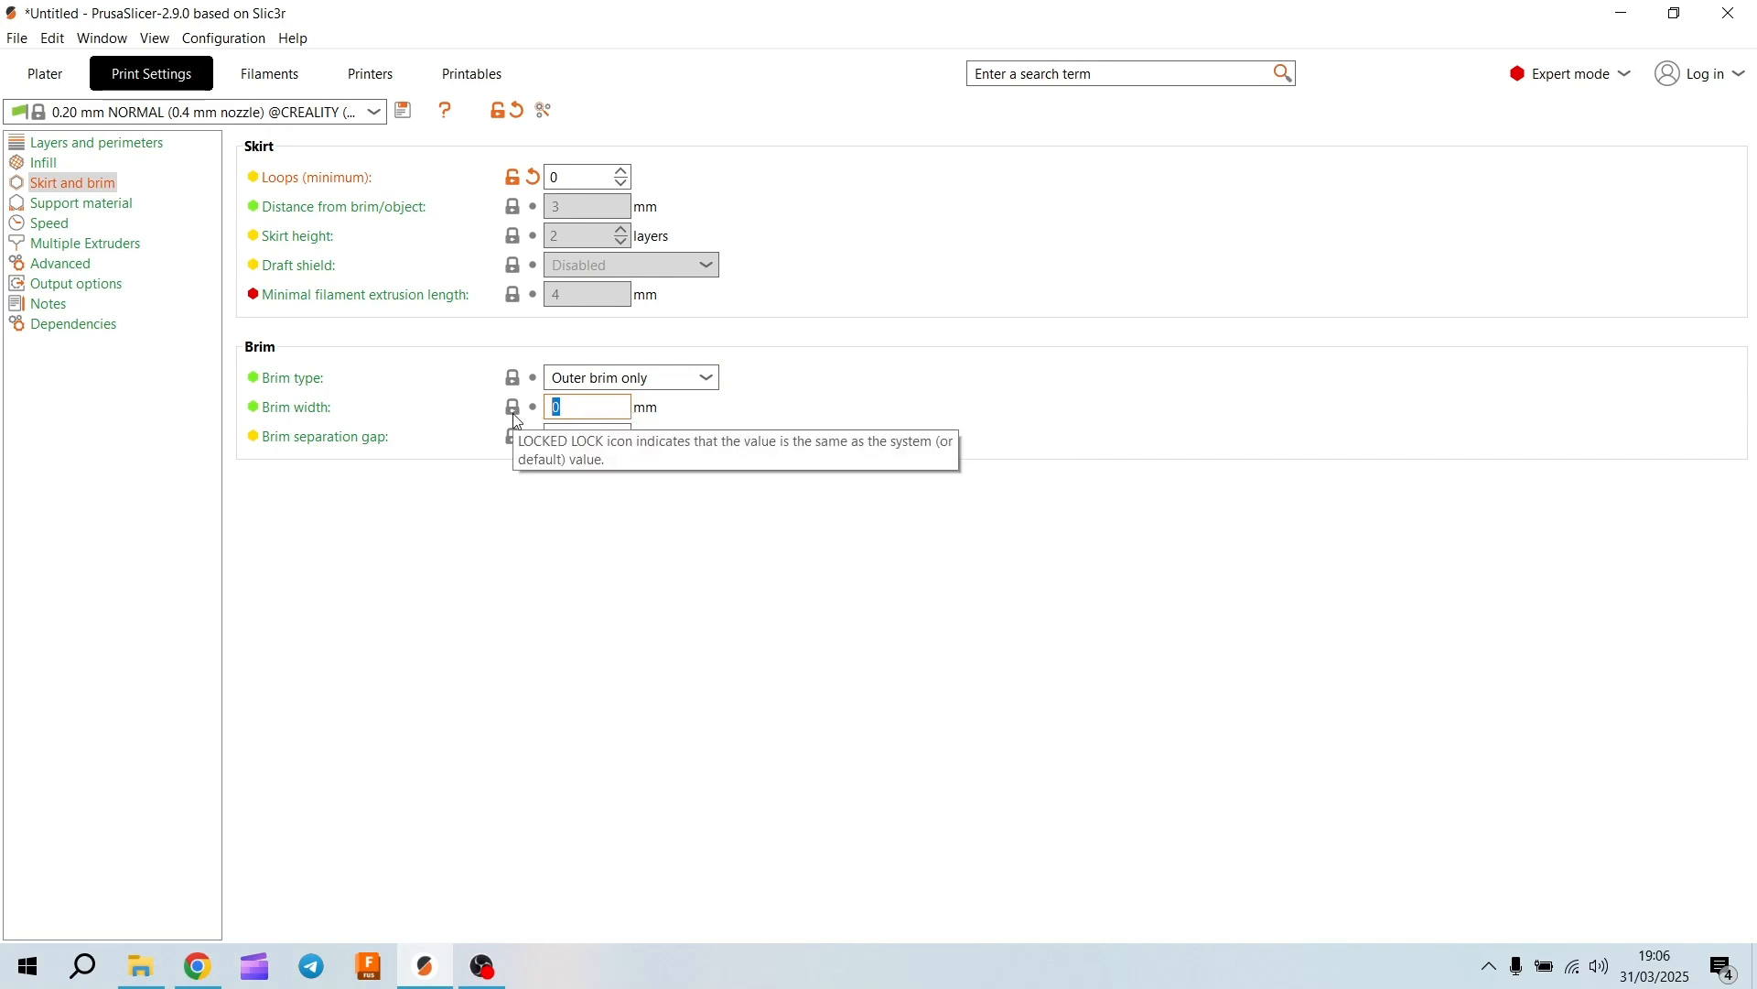
text(5)
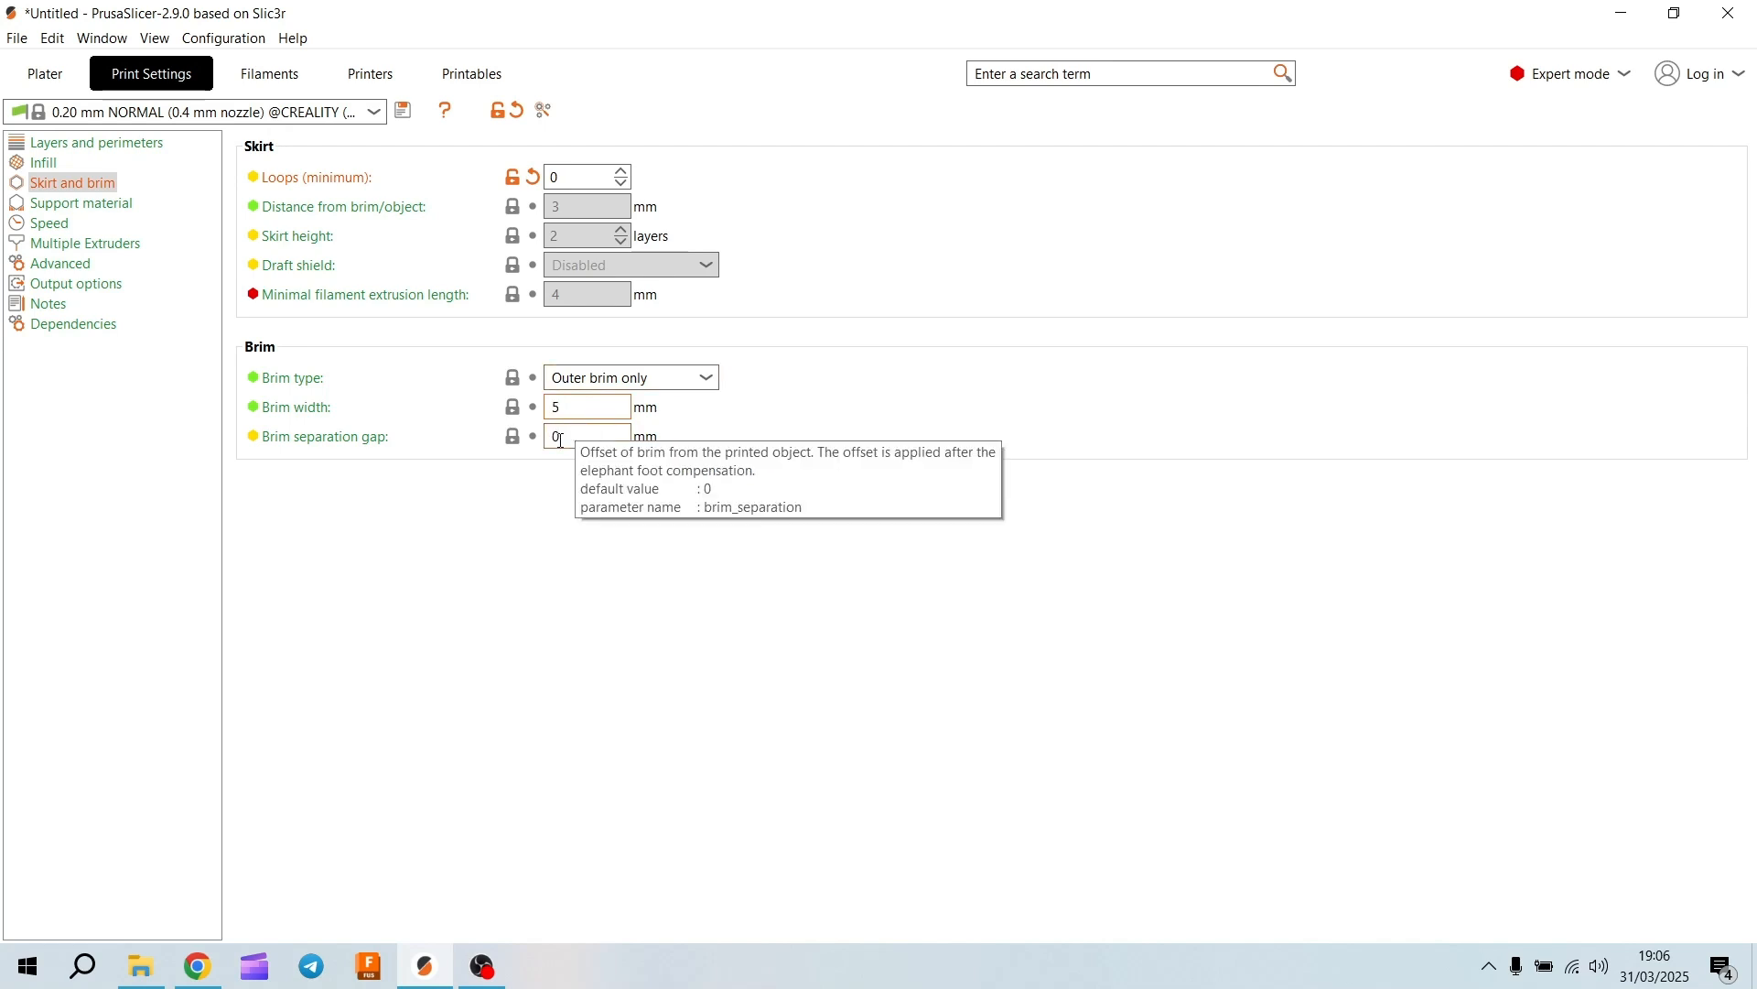
click(561, 439)
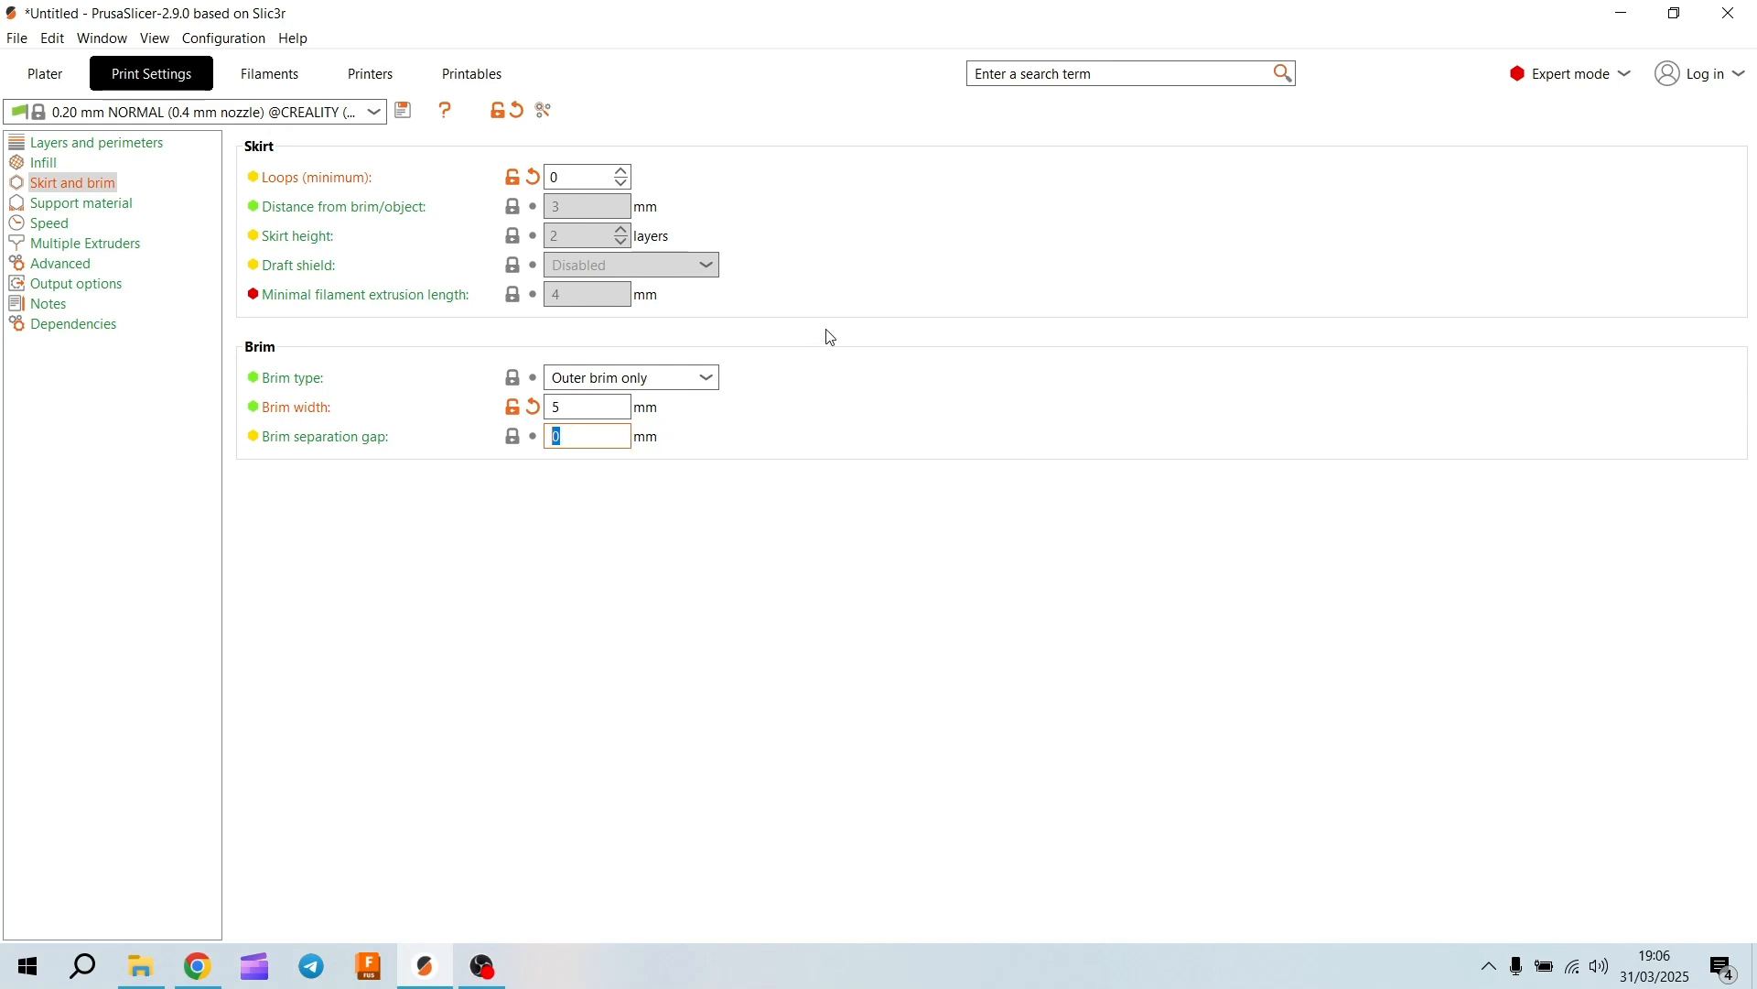
click(34, 77)
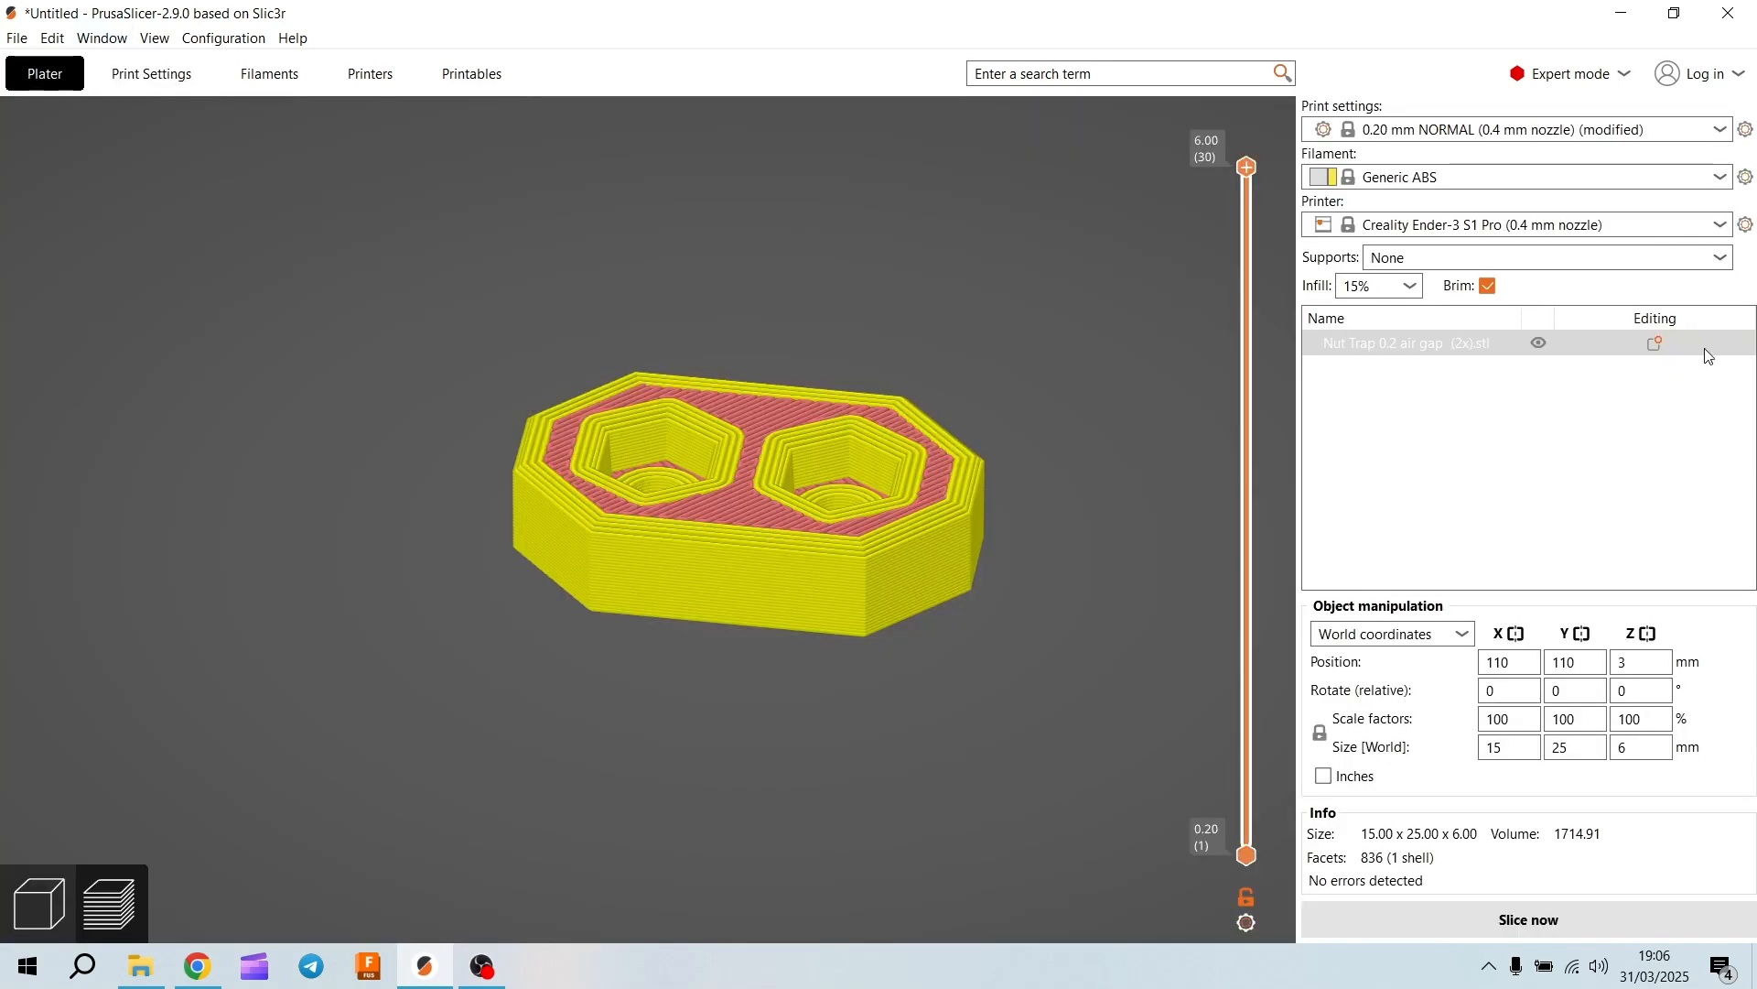
click(1578, 921)
drag(1074, 734, 872, 586)
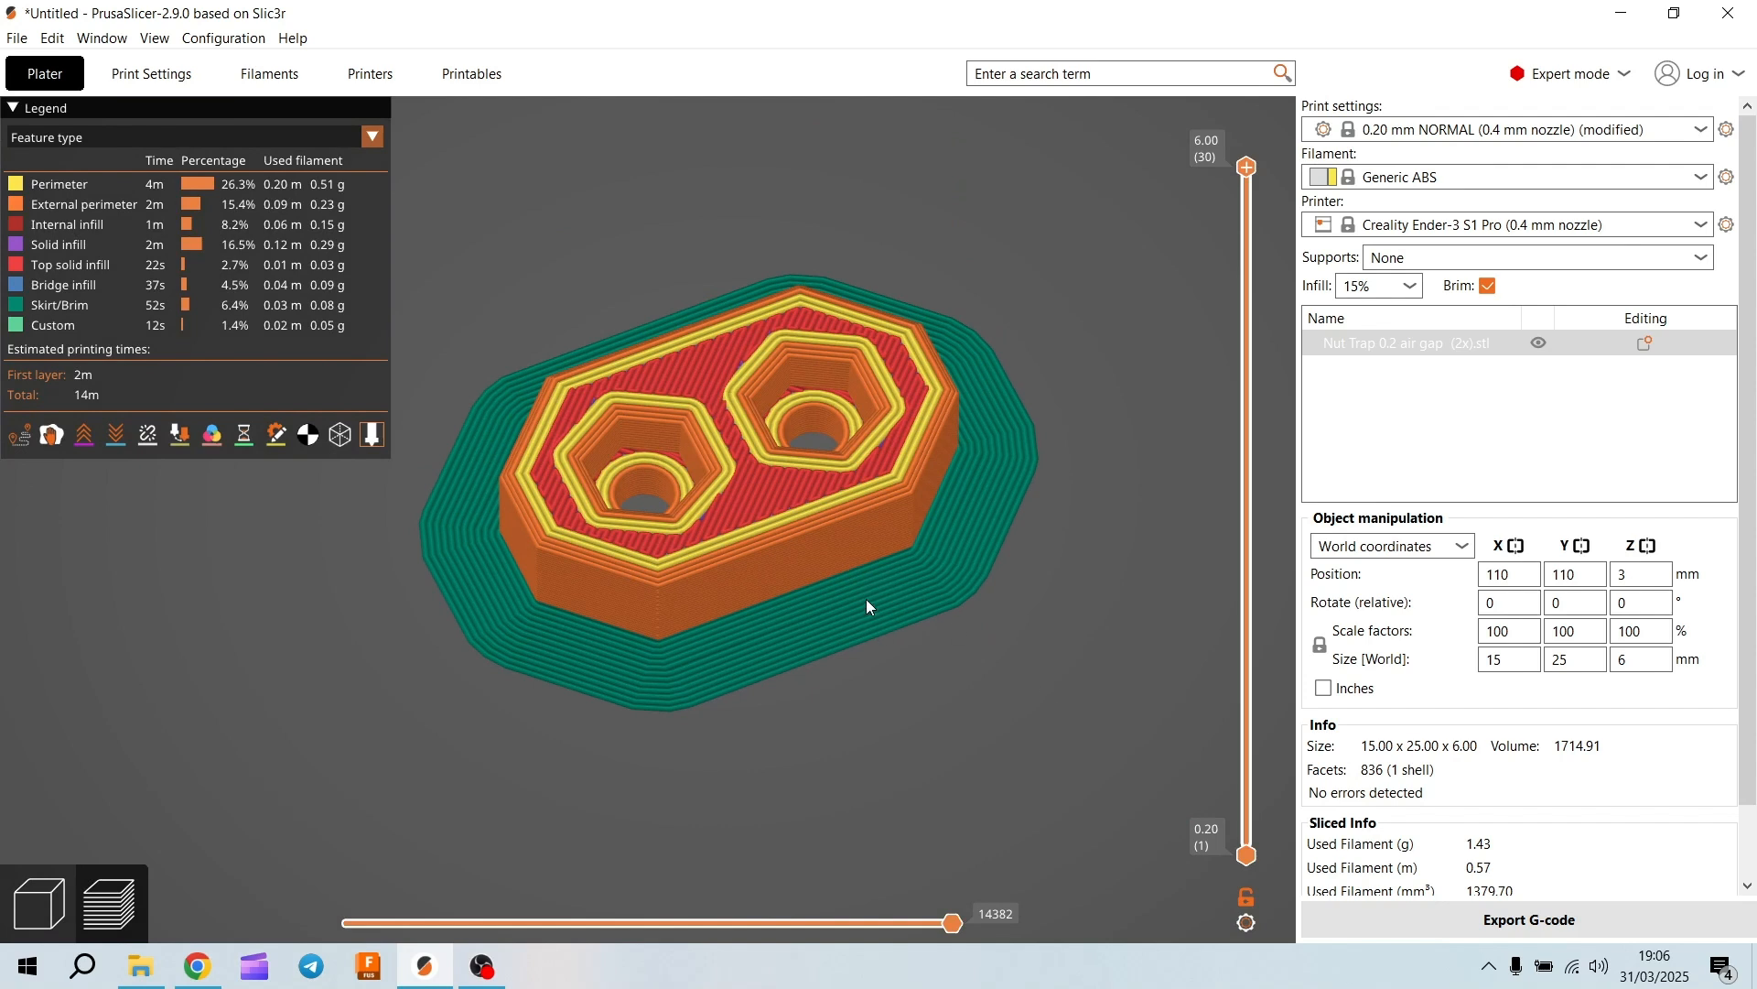
drag(1002, 712, 953, 745)
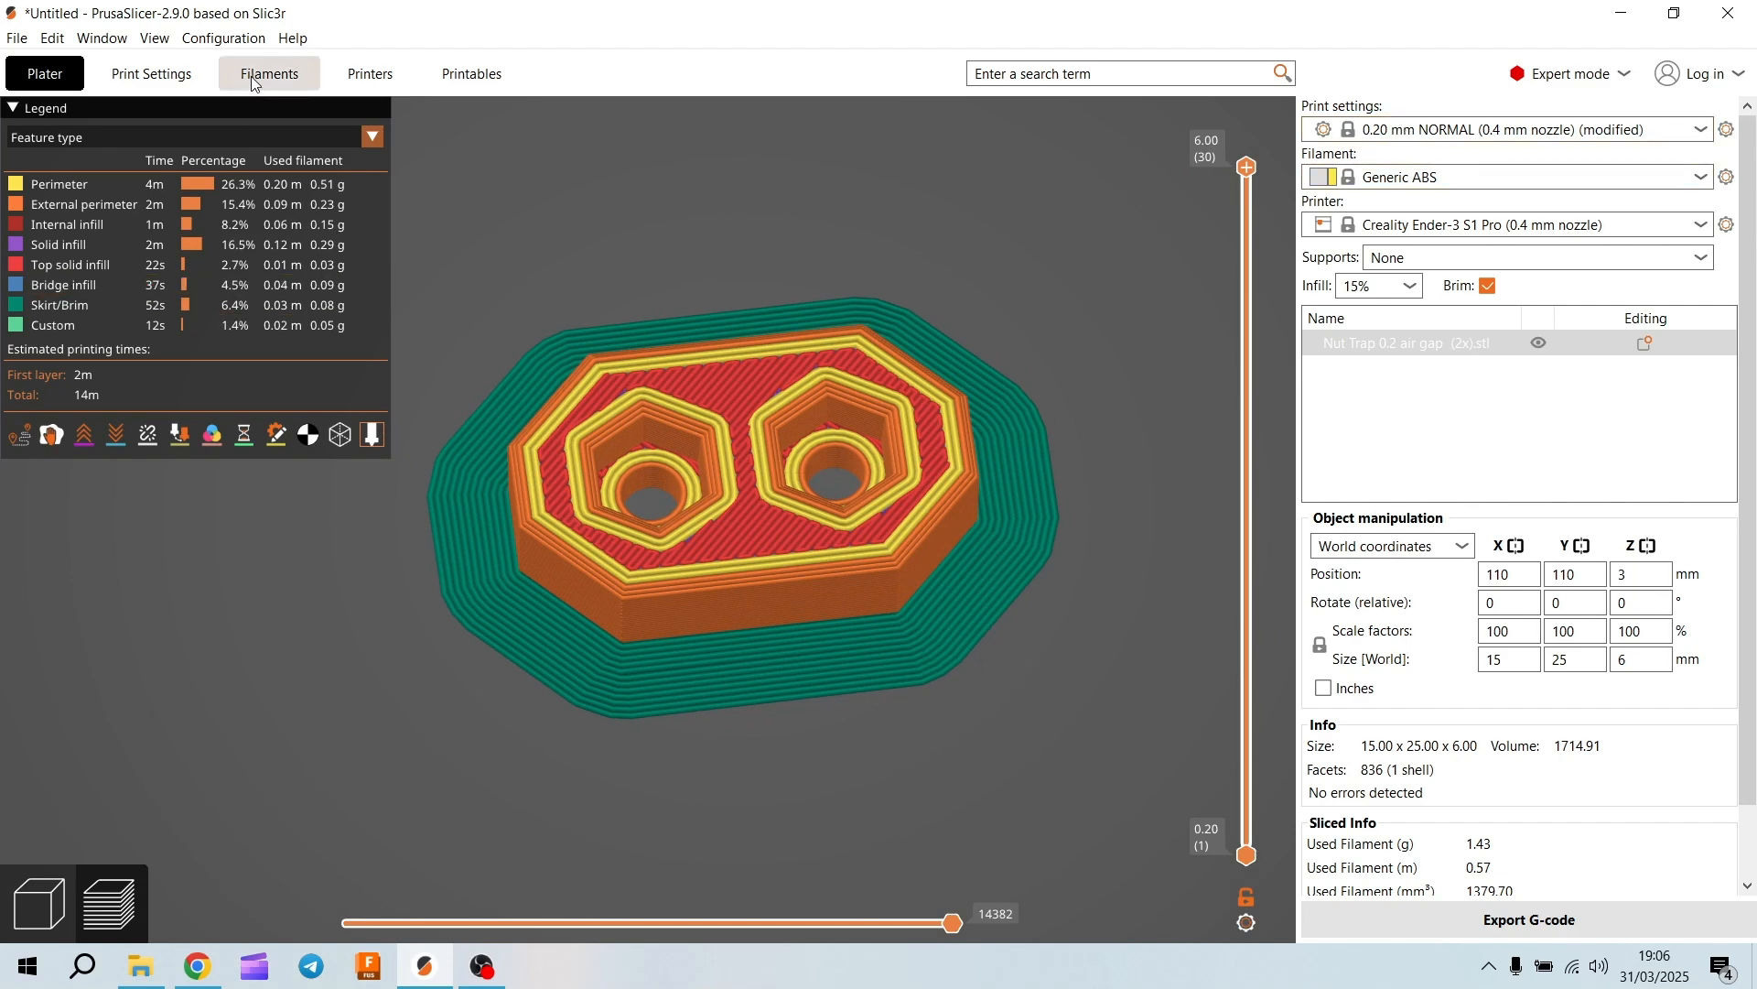
Add raft layers under the model in the support material print settings
click(157, 77)
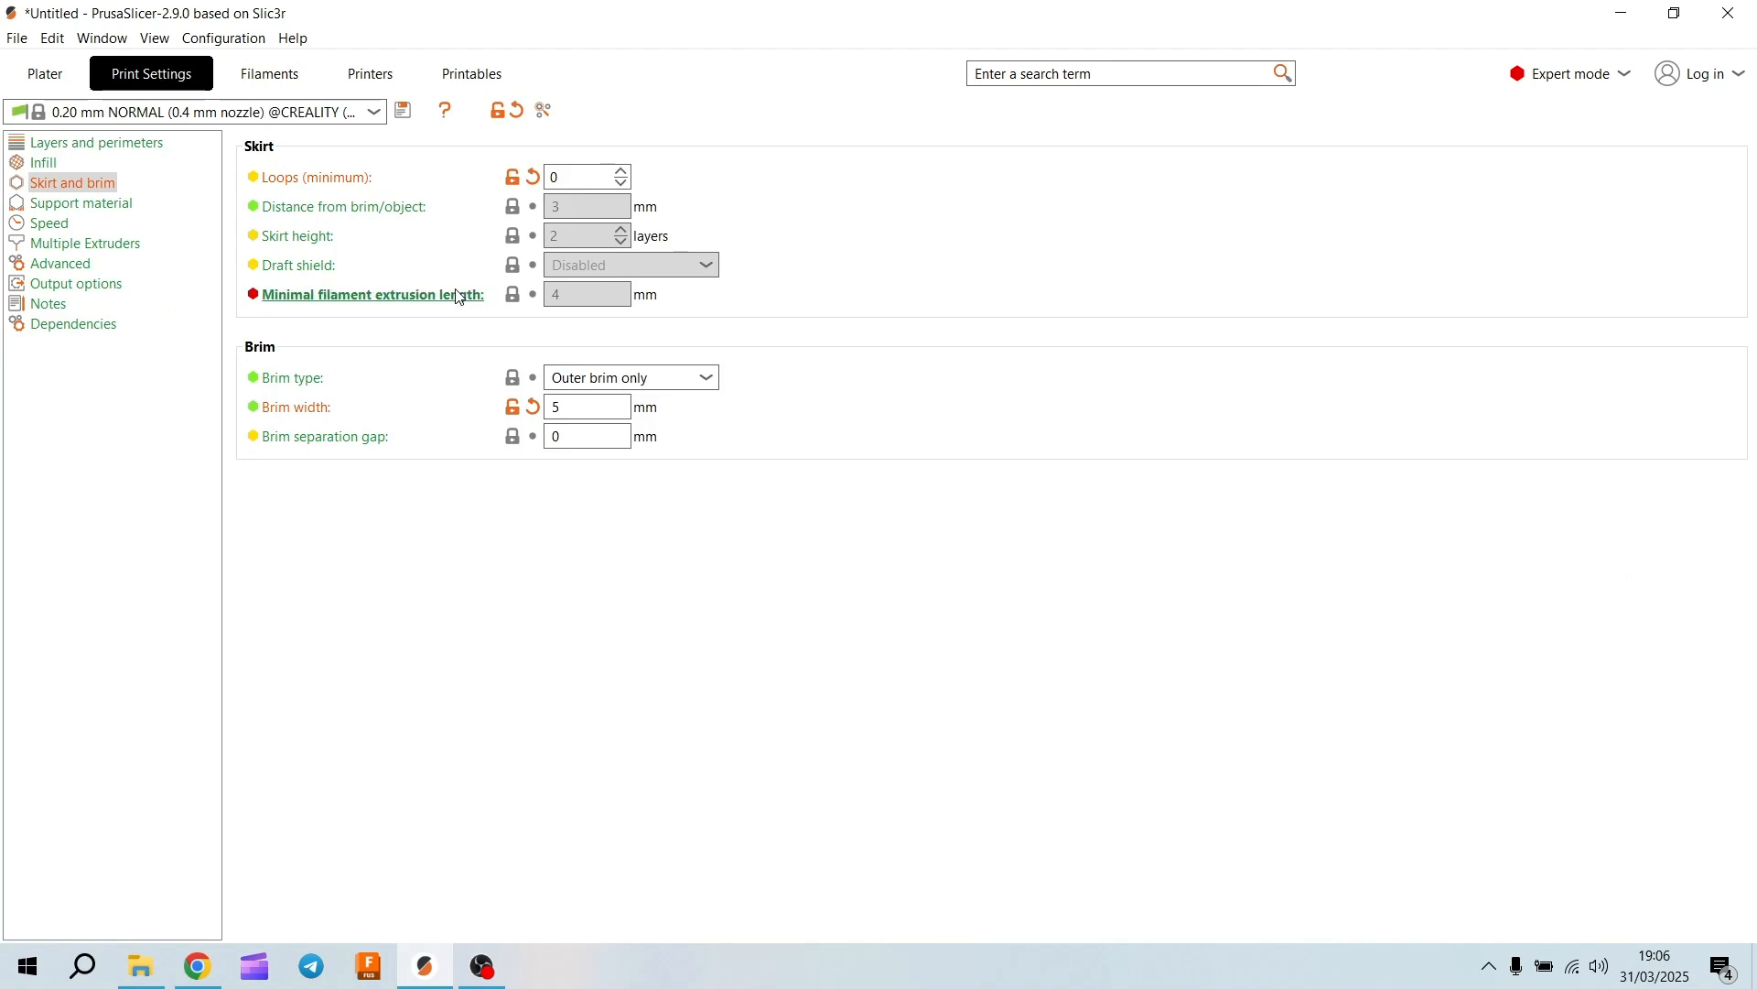
click(80, 205)
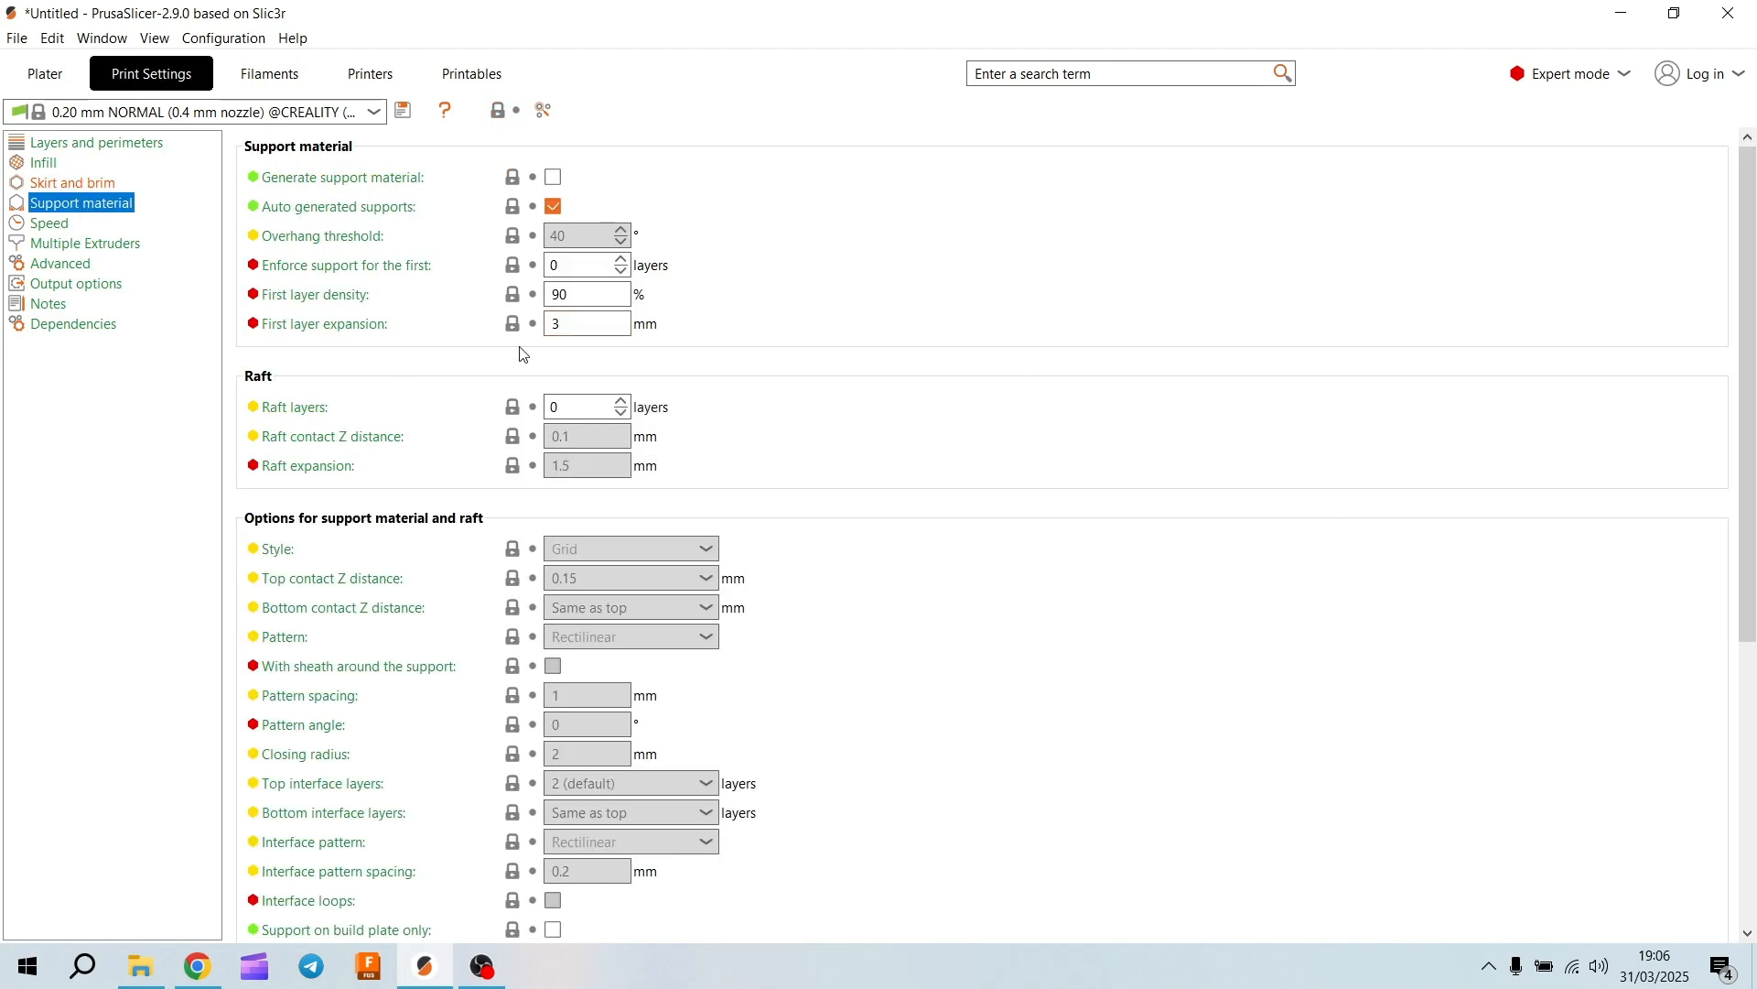
click(269, 373)
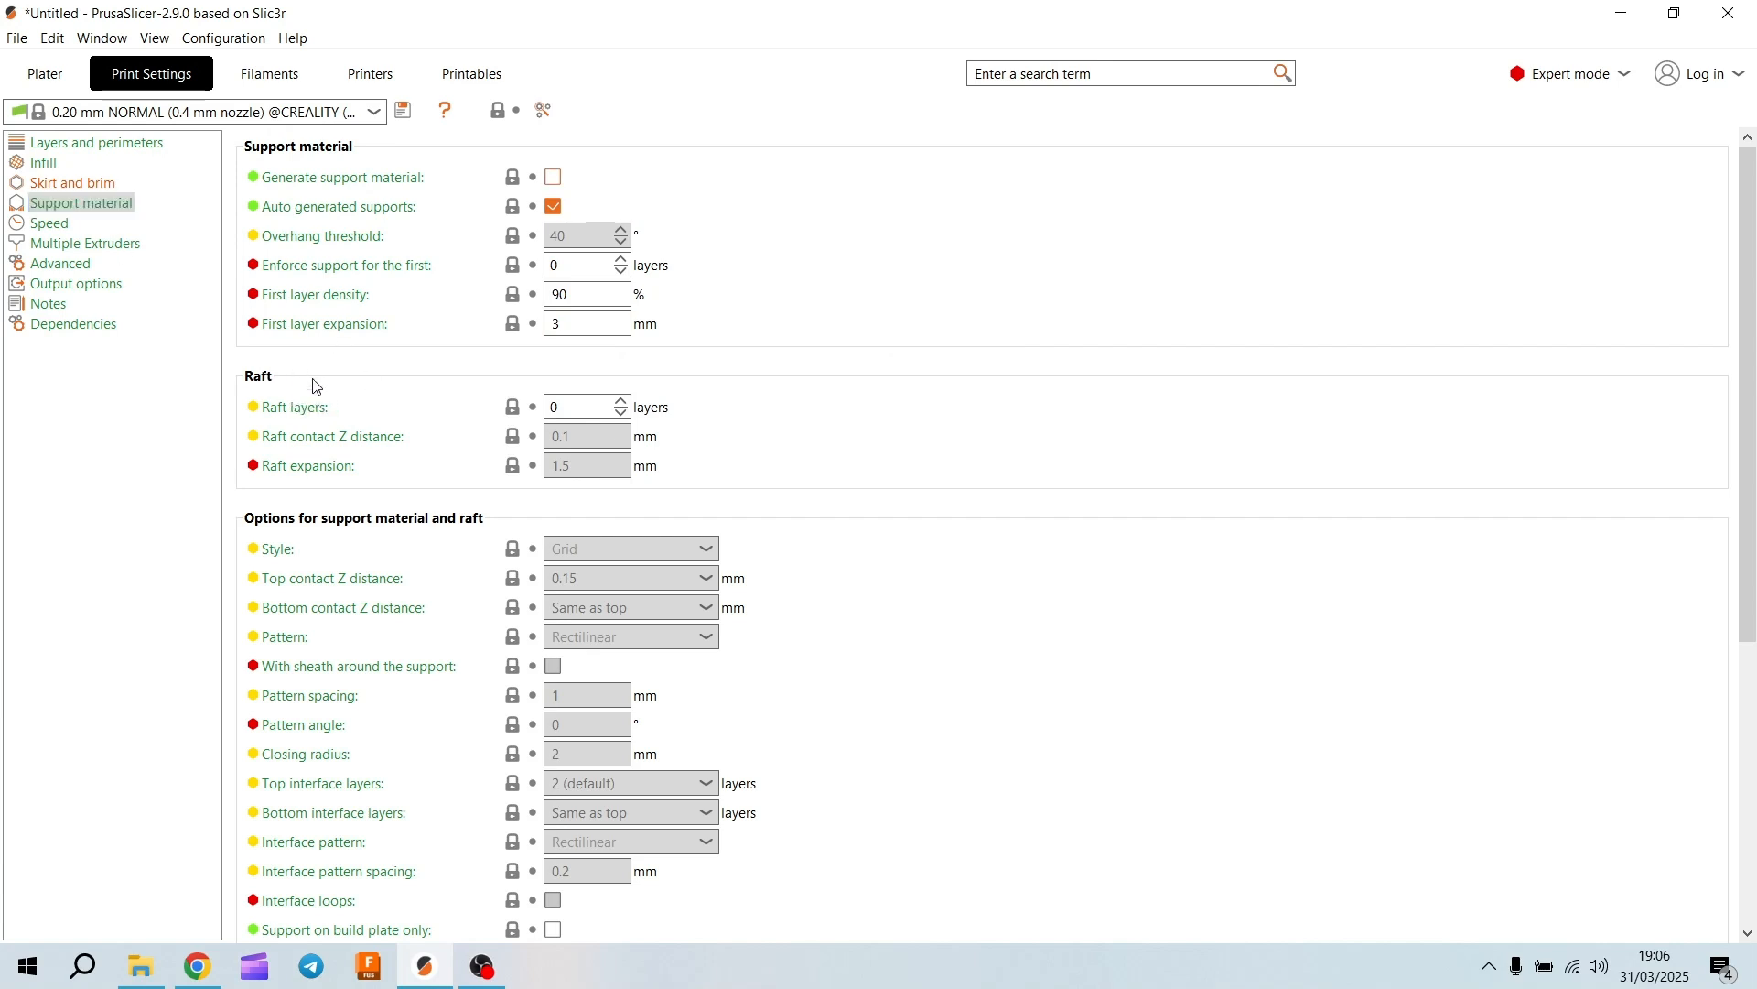
mouse_move(306, 419)
Slice the model with the raft and inspect the raft layers up close beneath the part
click(44, 74)
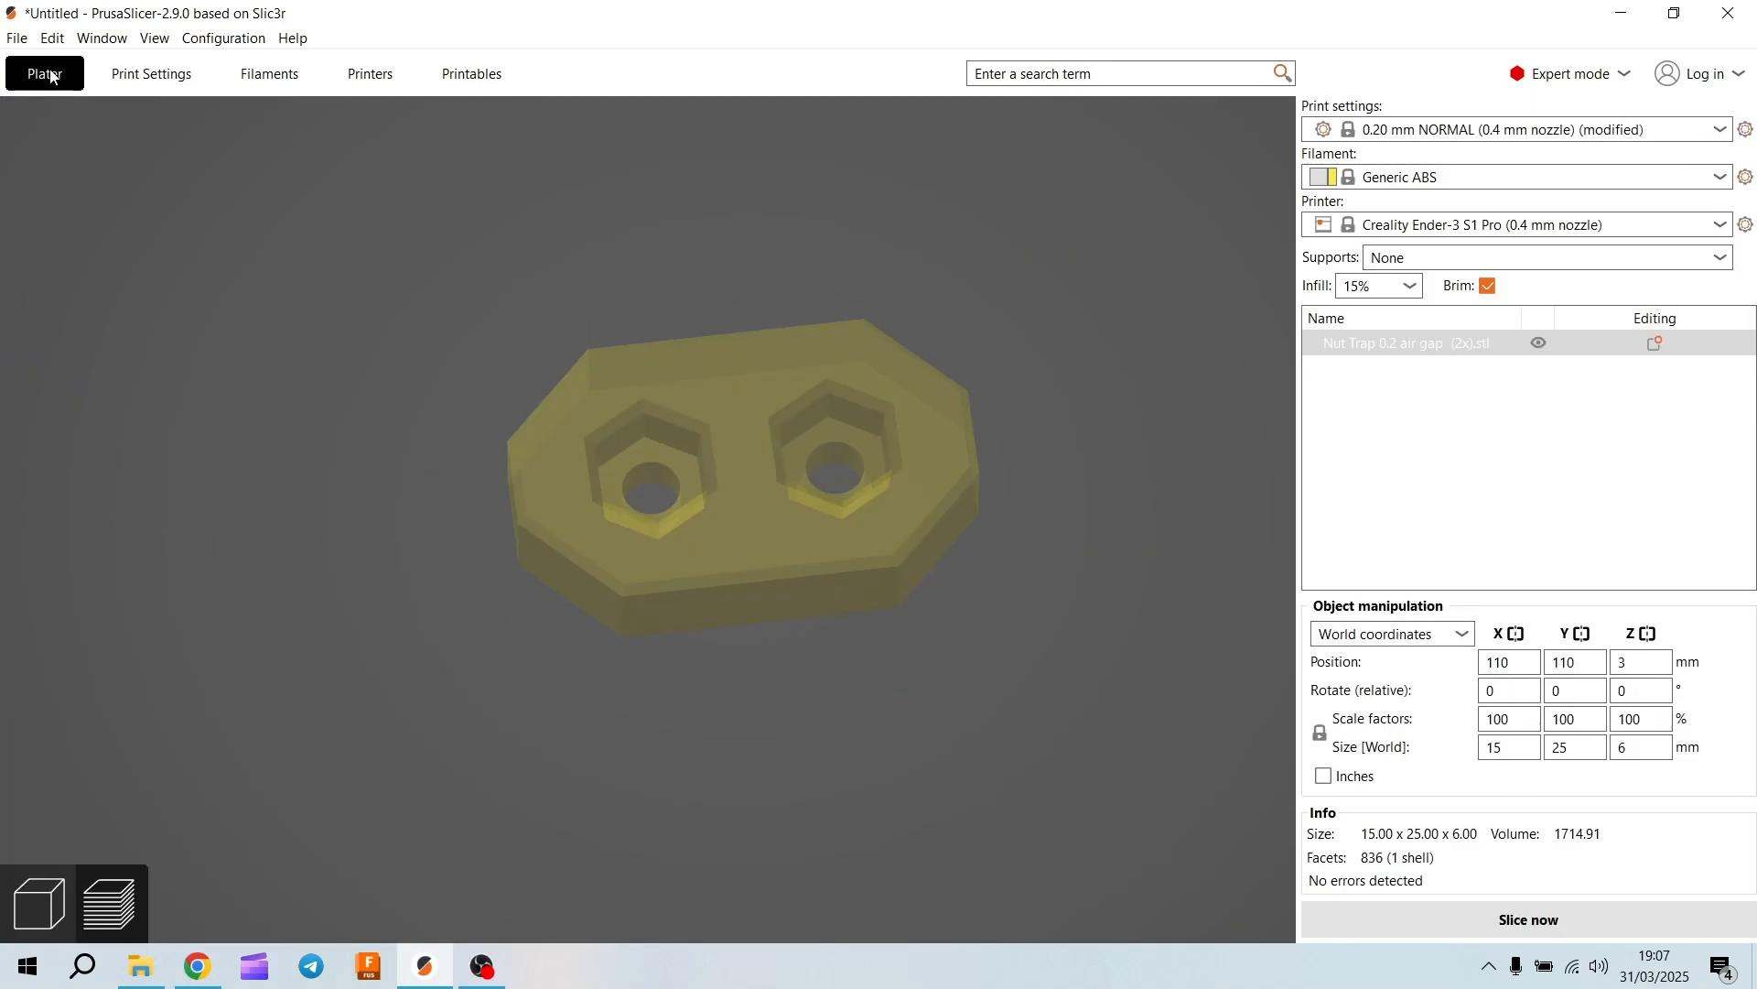
click(1477, 932)
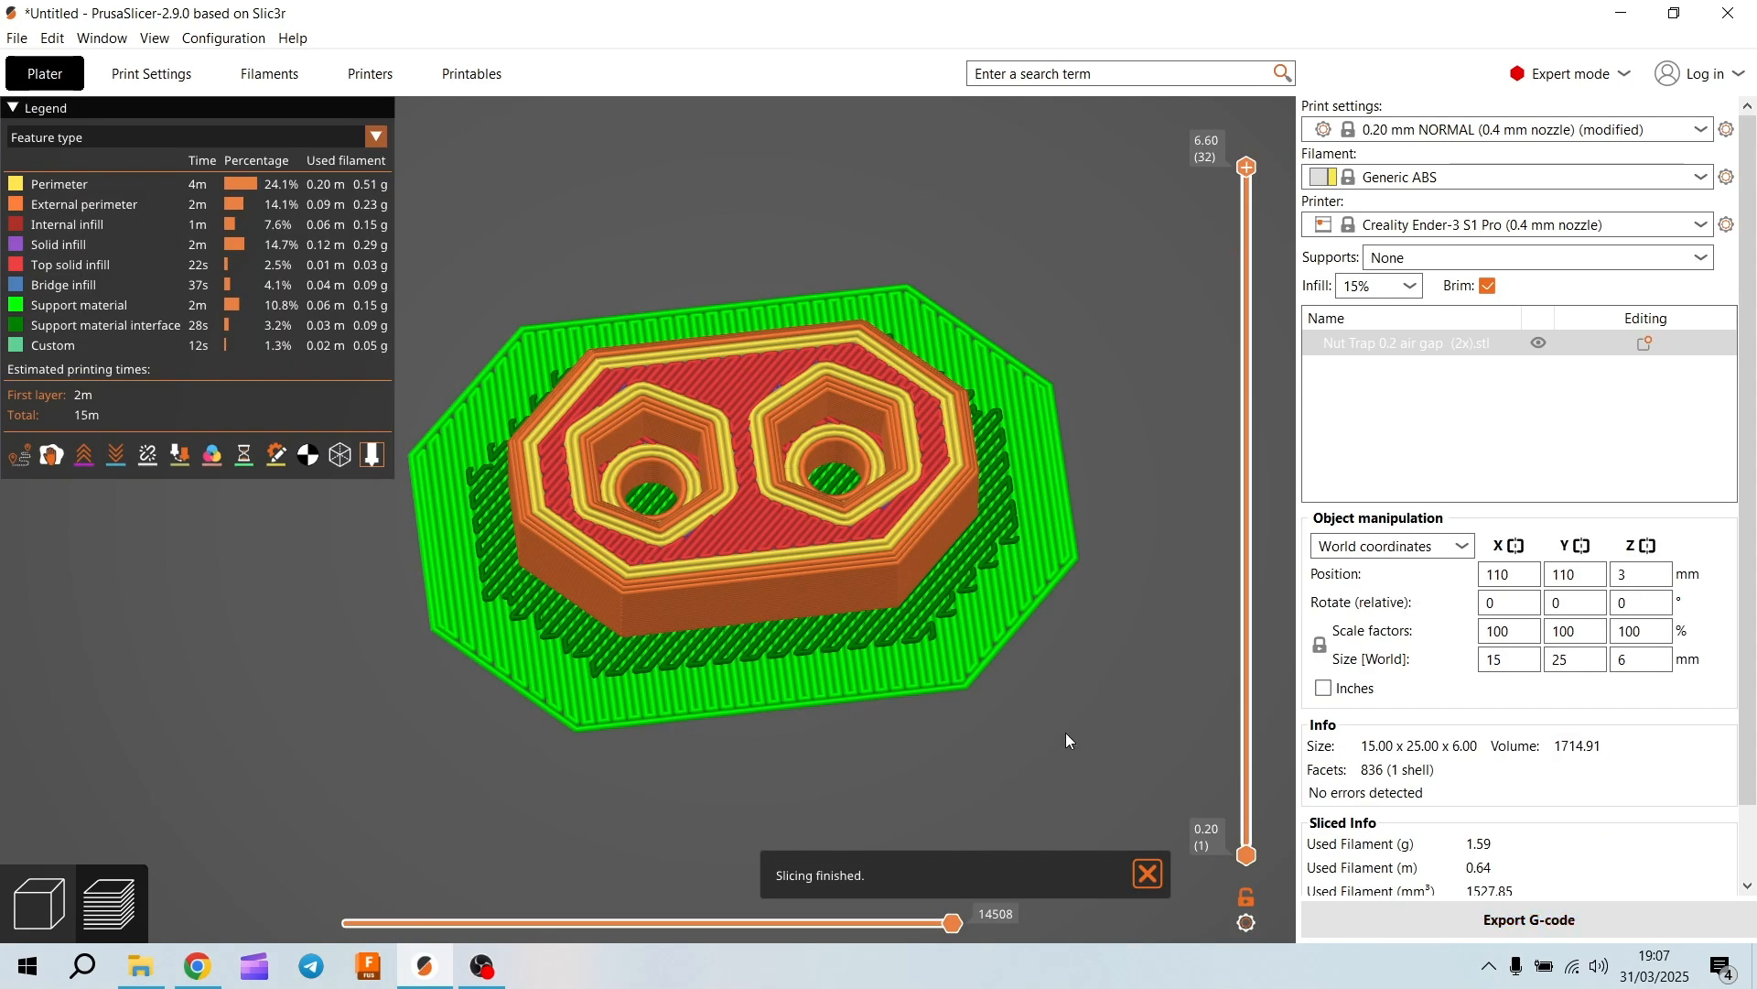
drag(1041, 700, 1051, 695)
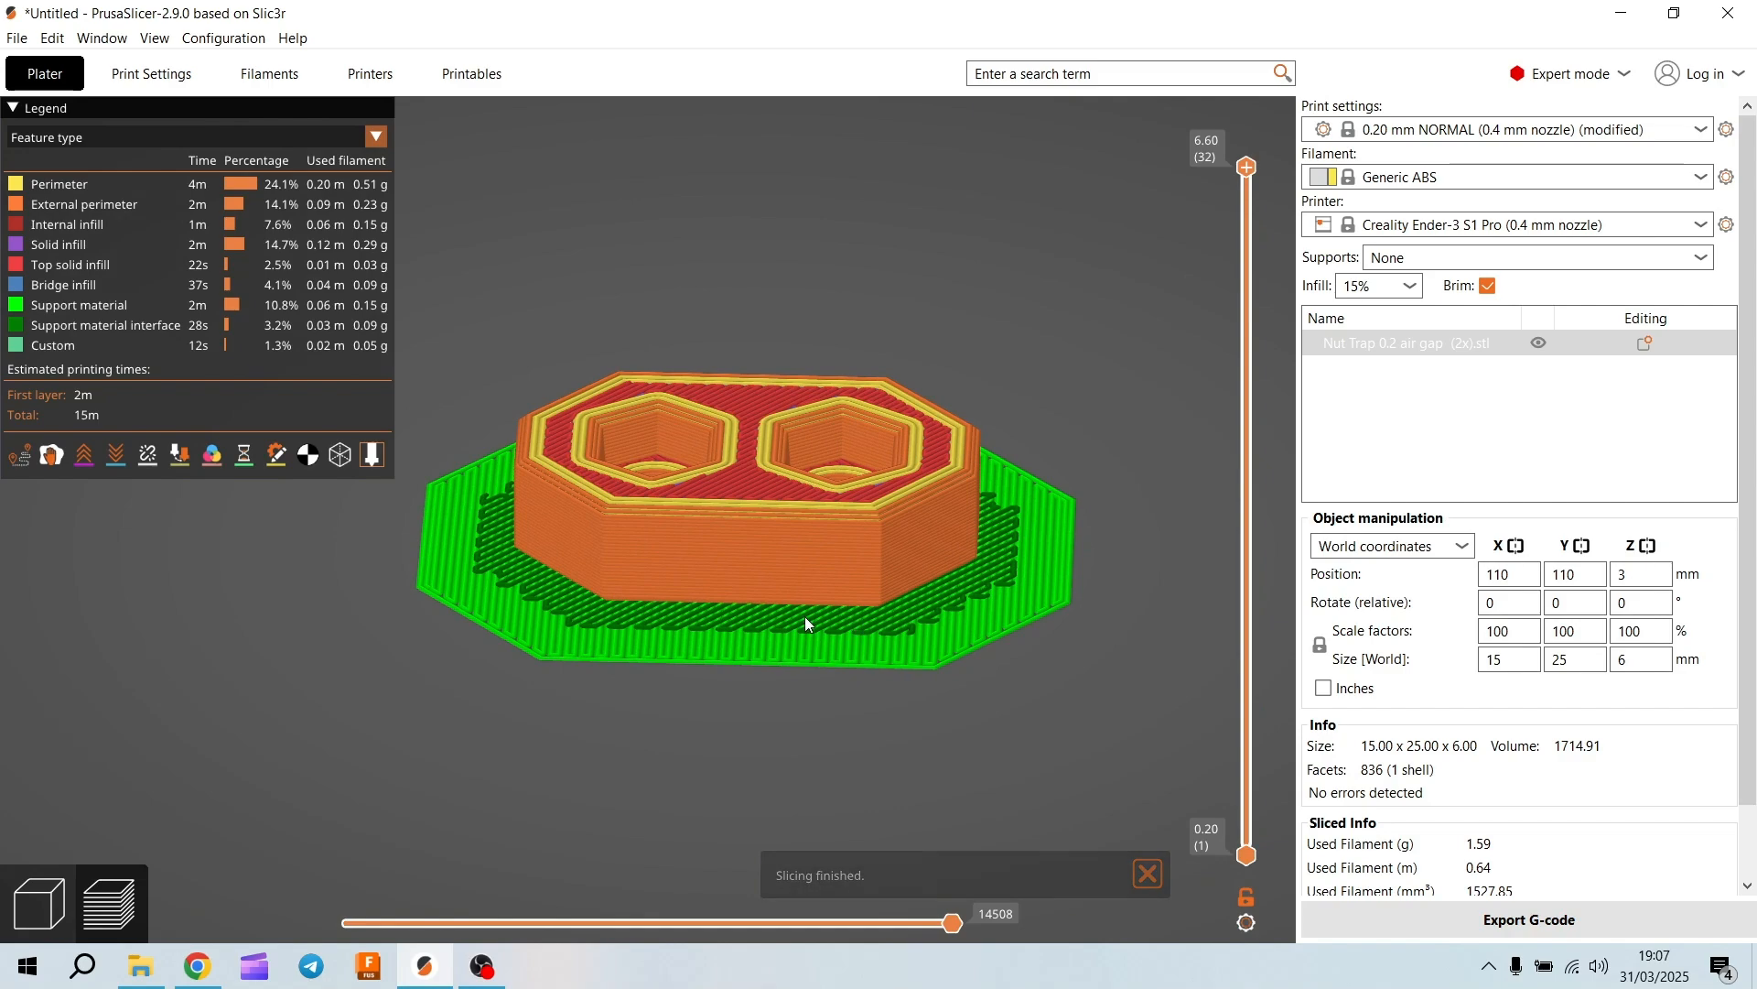
scroll(795, 618, up, 10)
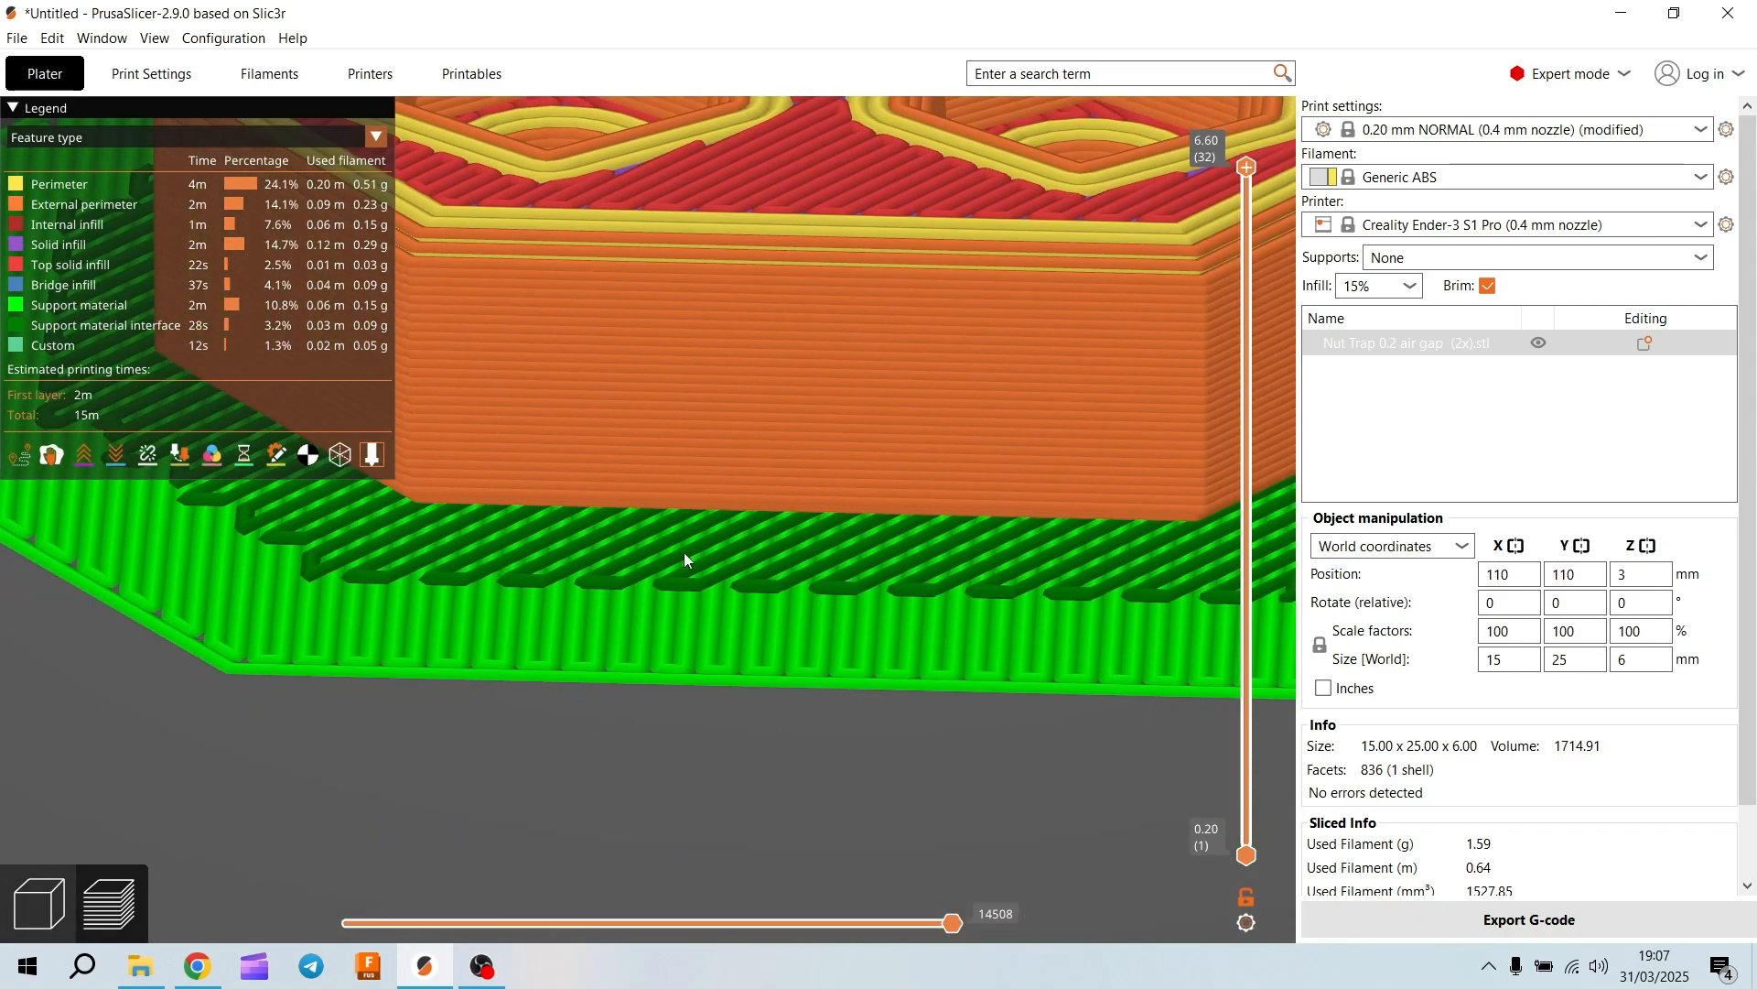
drag(857, 759, 860, 734)
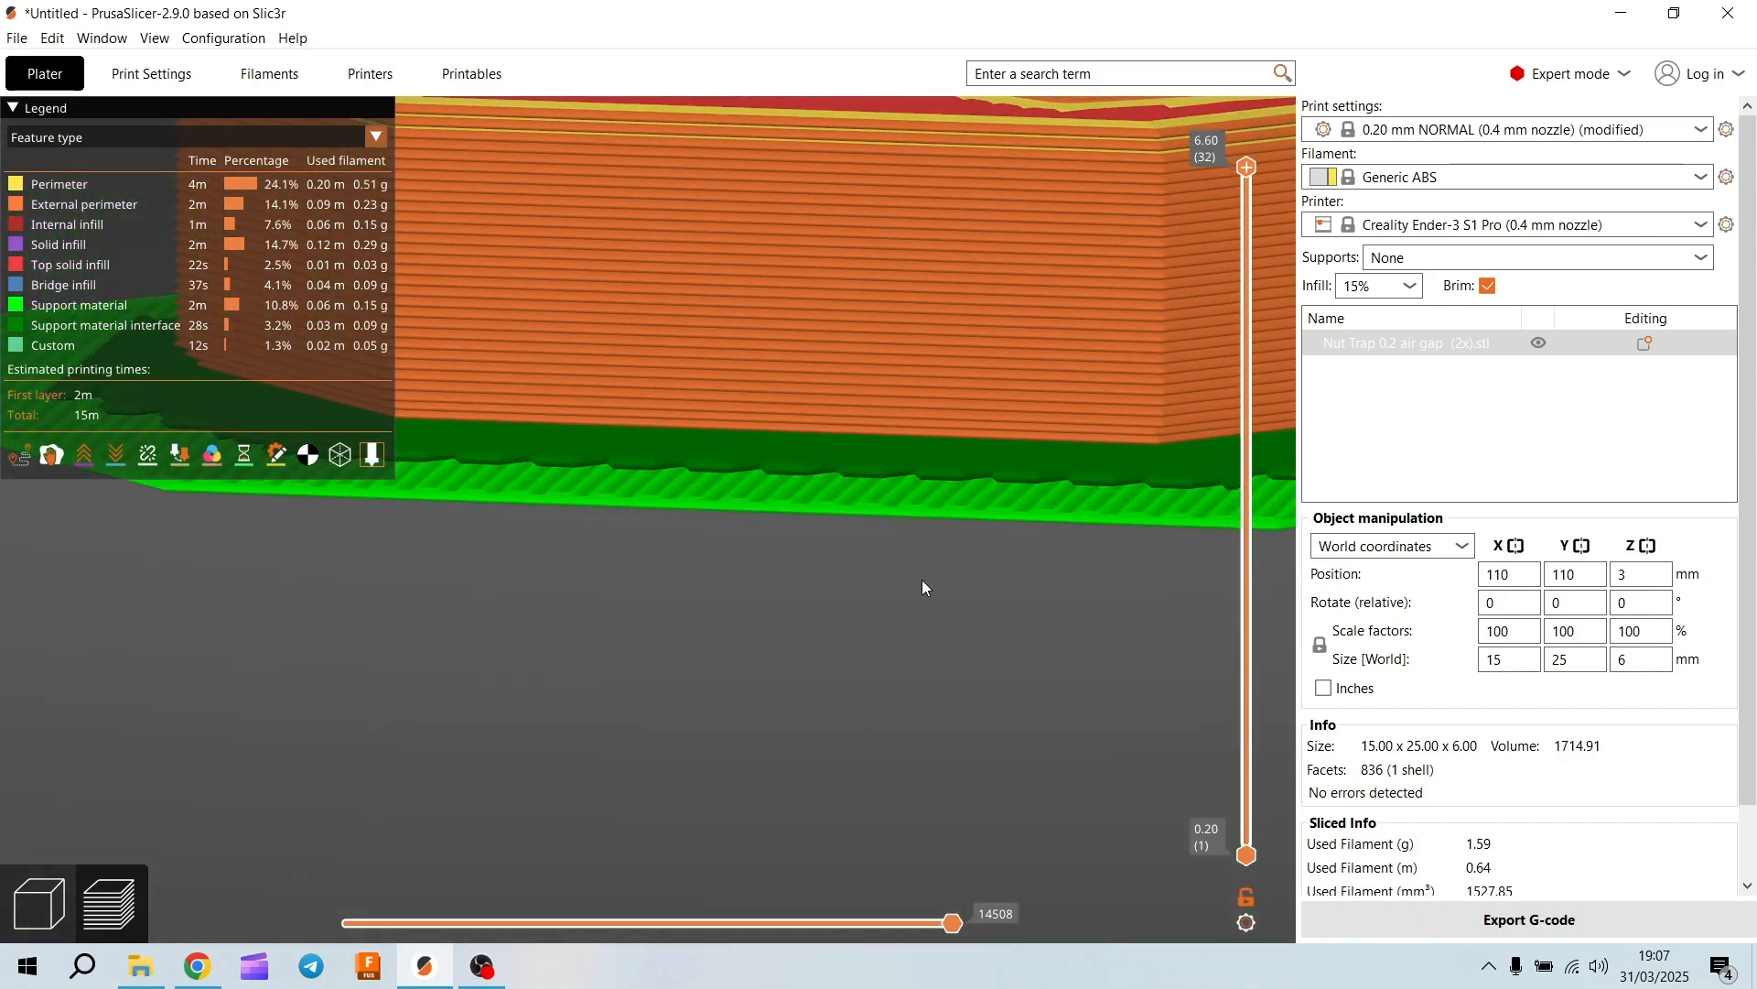
Set the raft layers to 4 in the support material print settings and slice the model
right_drag(921, 580, 937, 754)
drag(904, 627, 1038, 744)
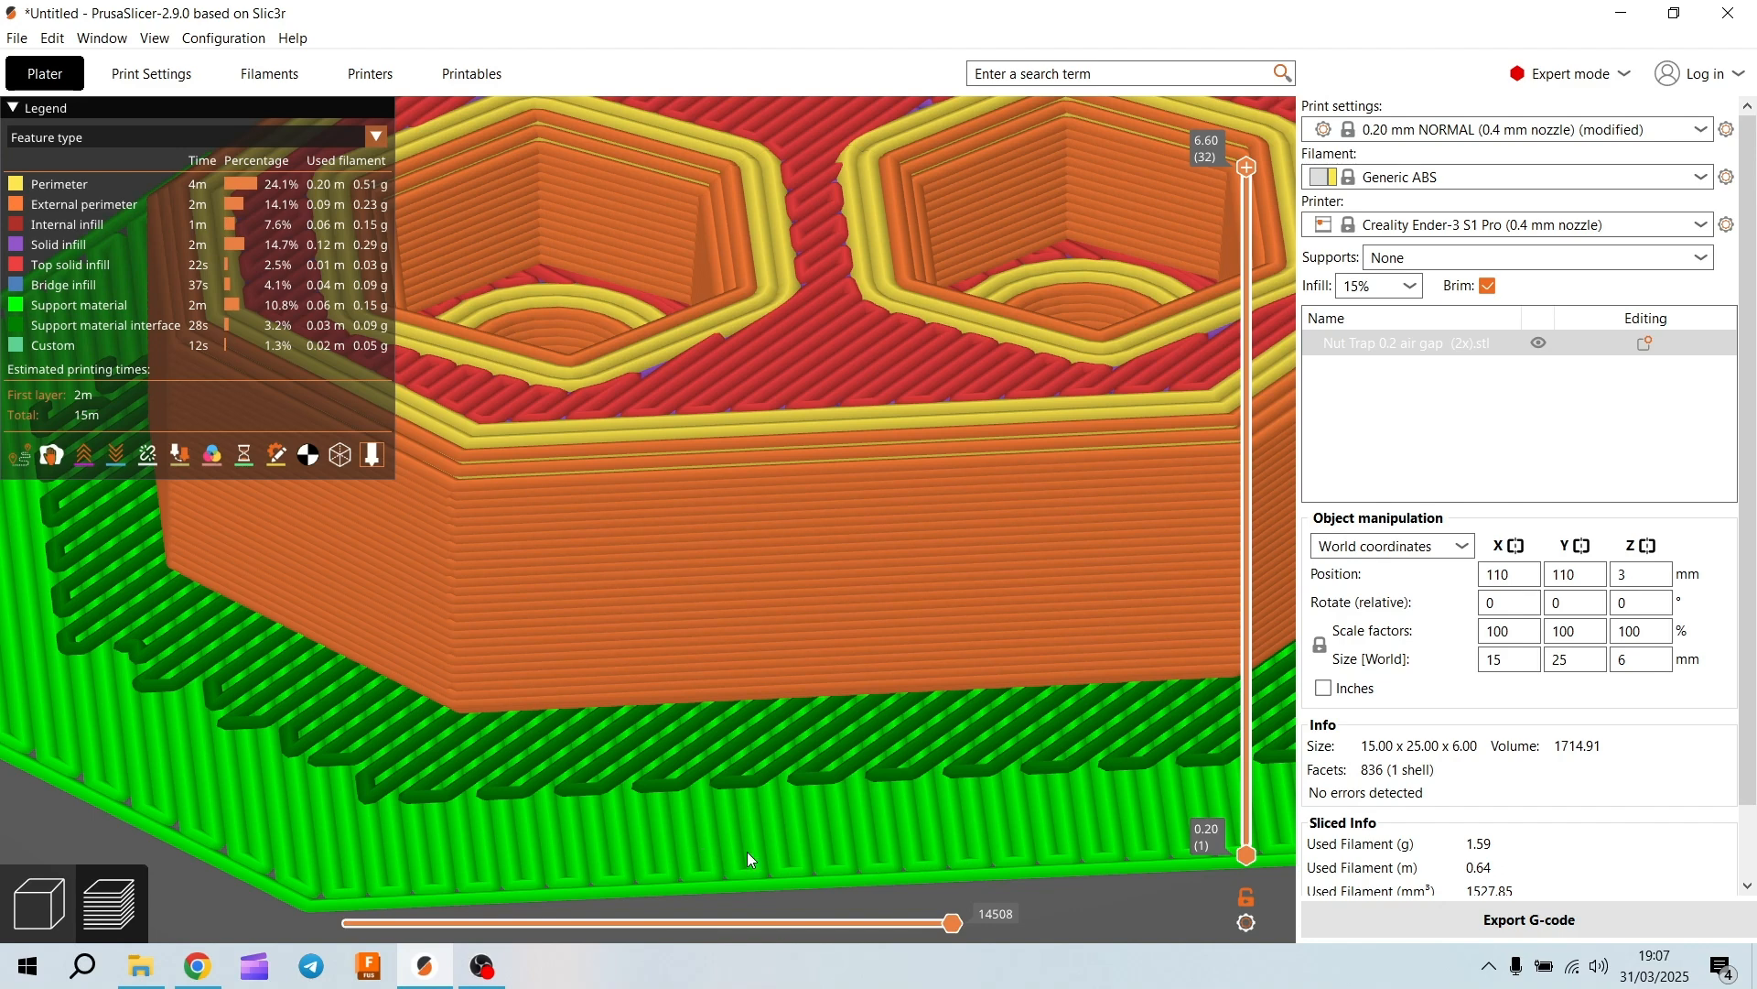
scroll(681, 622, down, 5)
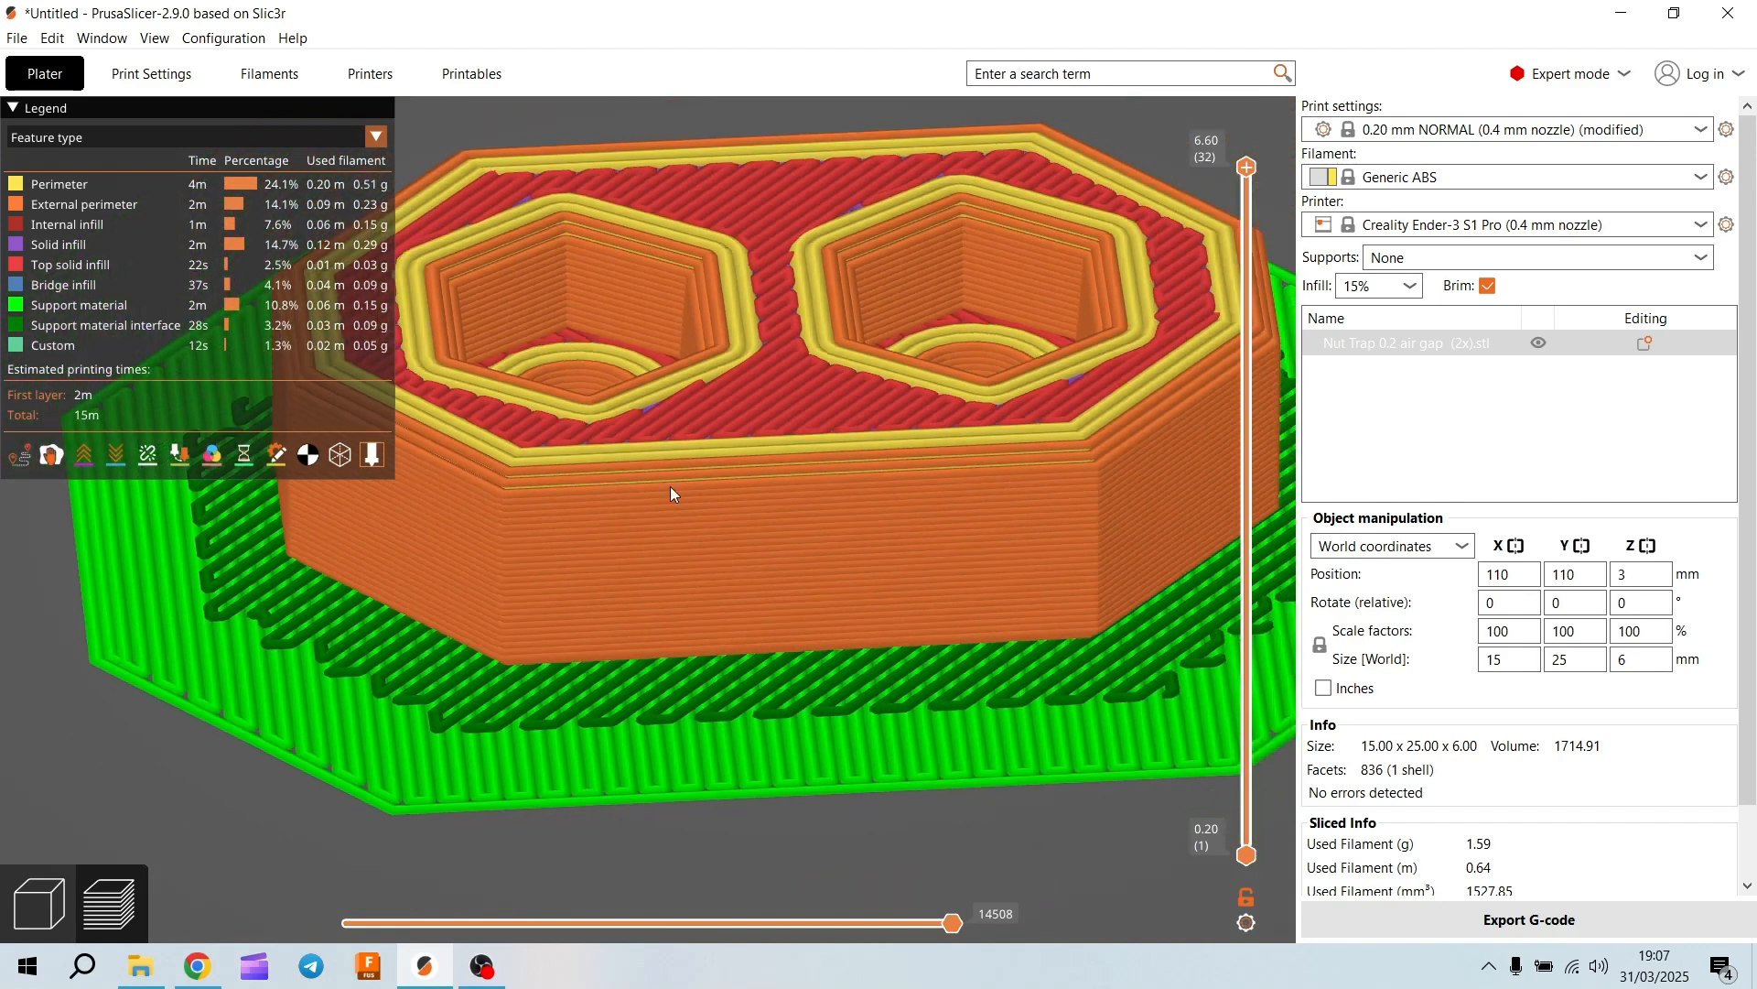
click(1411, 134)
click(168, 75)
double_click(563, 408)
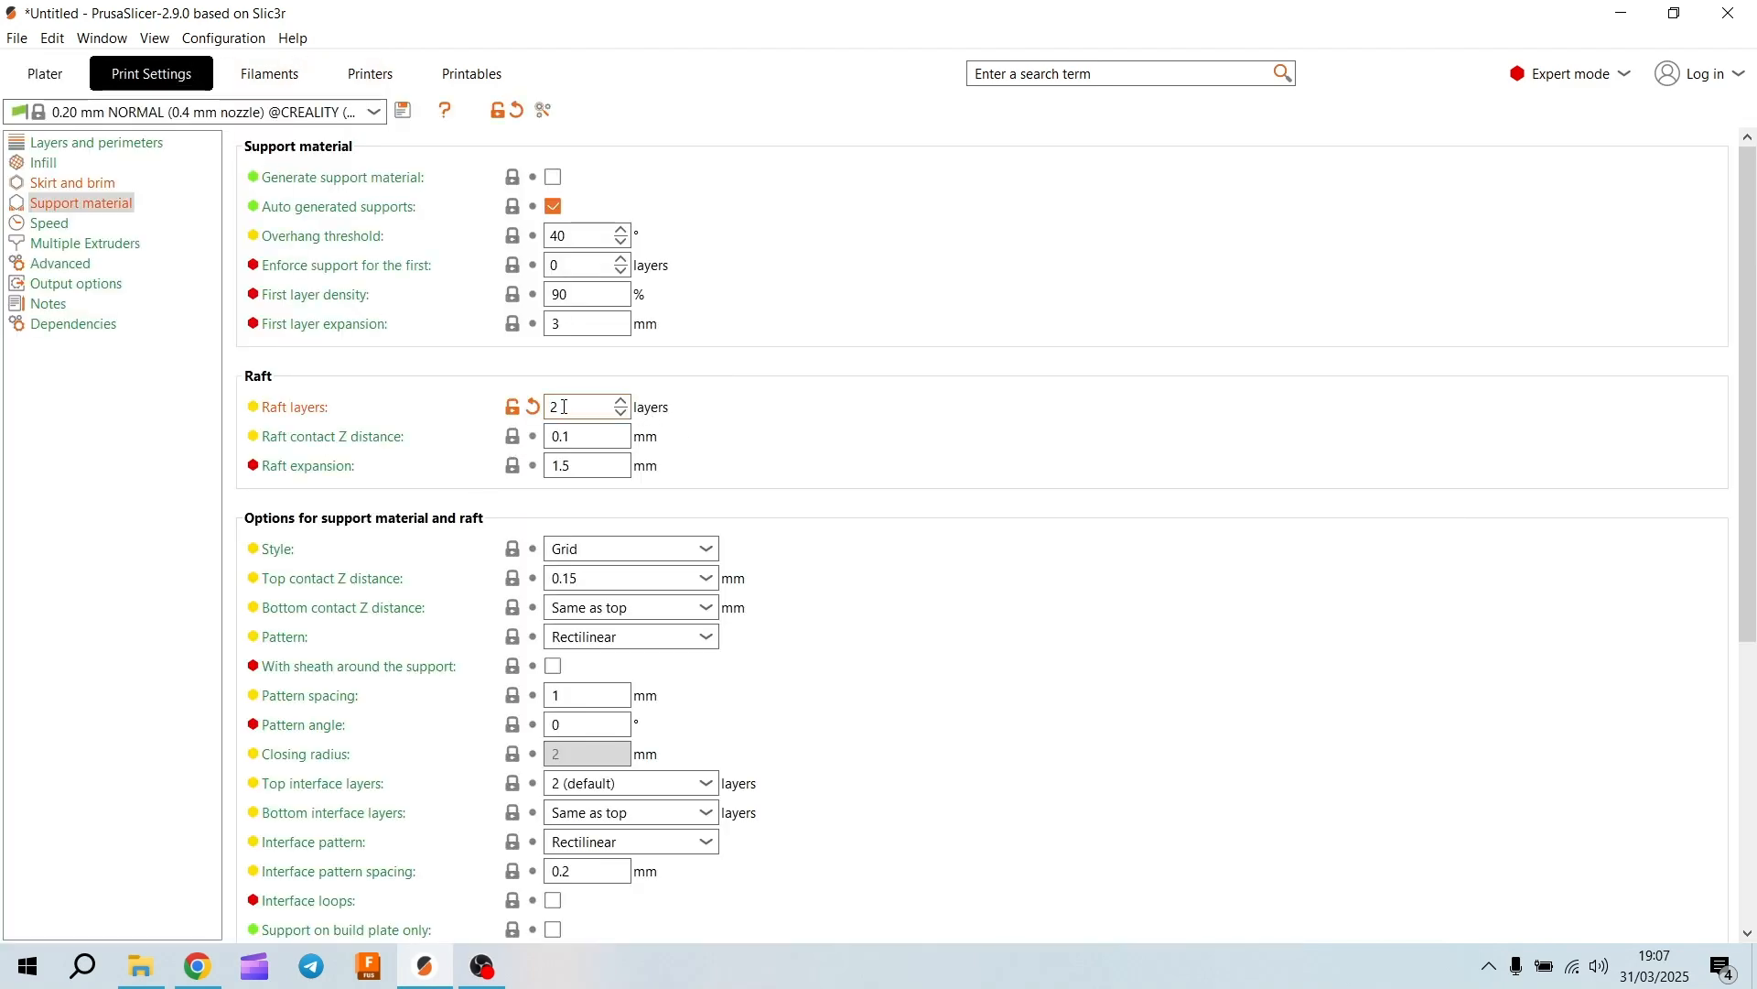
text(4)
click(581, 426)
click(37, 76)
click(1524, 916)
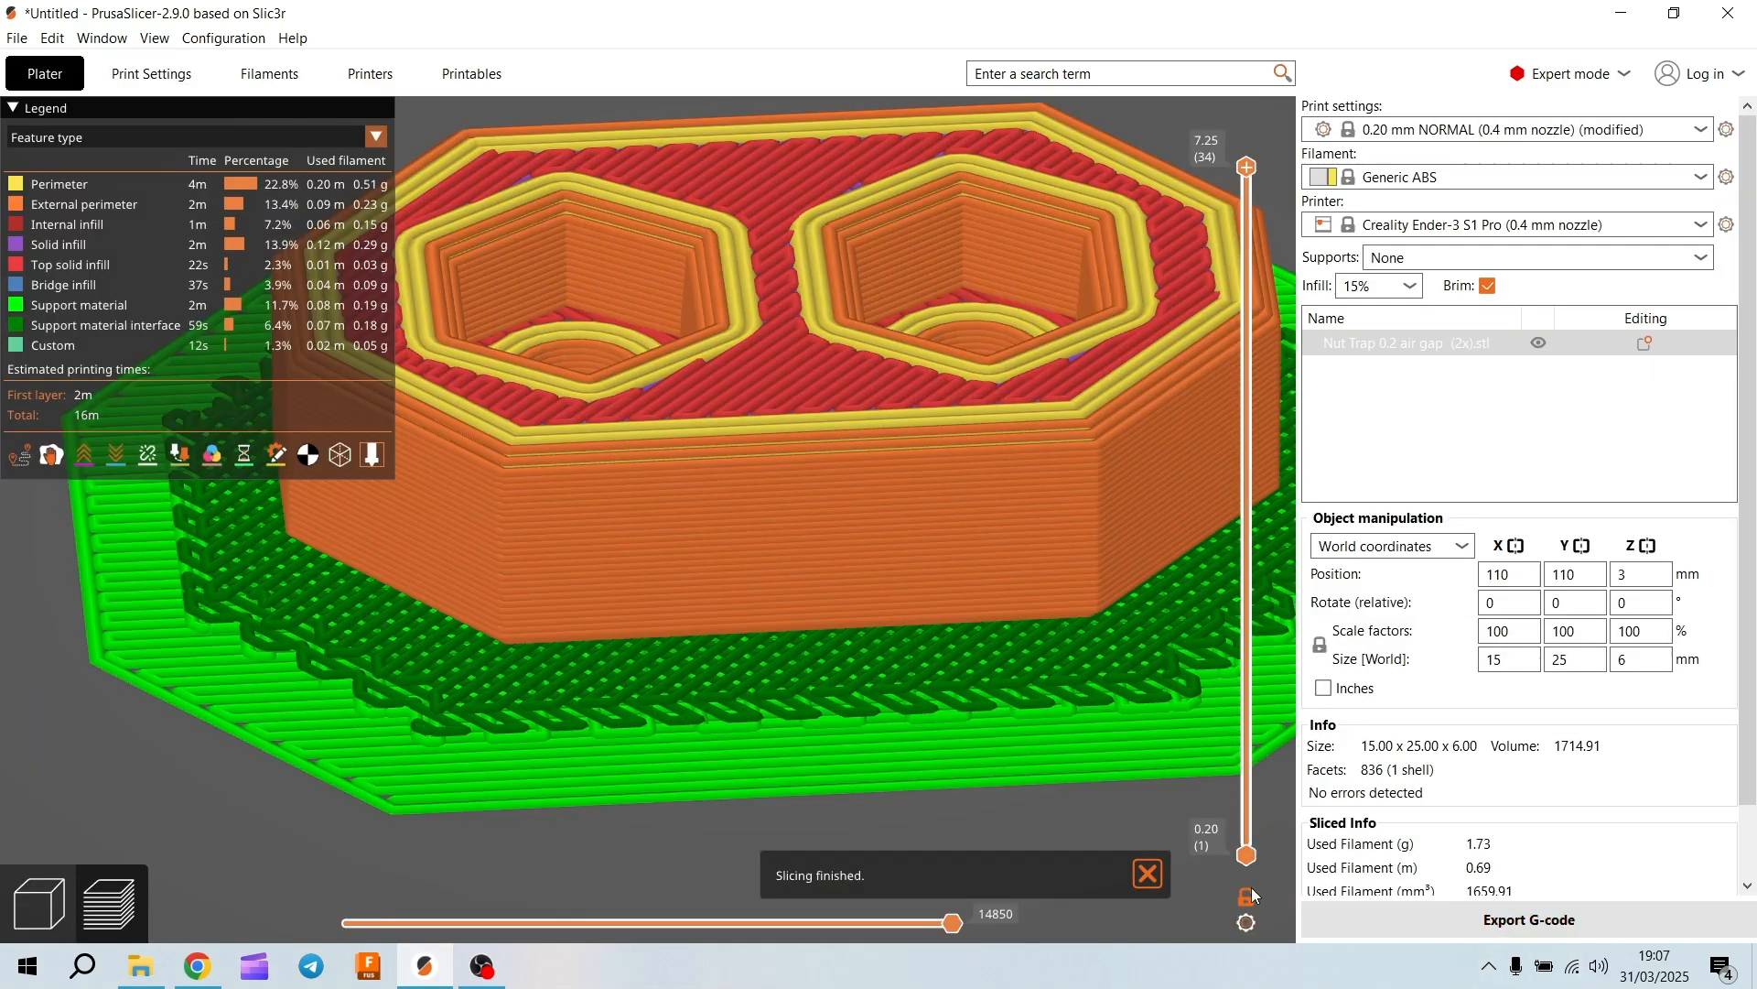
Examine the sliced four-layer raft around and beneath the nut trap from several angles
drag(670, 749, 970, 681)
scroll(827, 696, up, 3)
scroll(942, 598, down, 7)
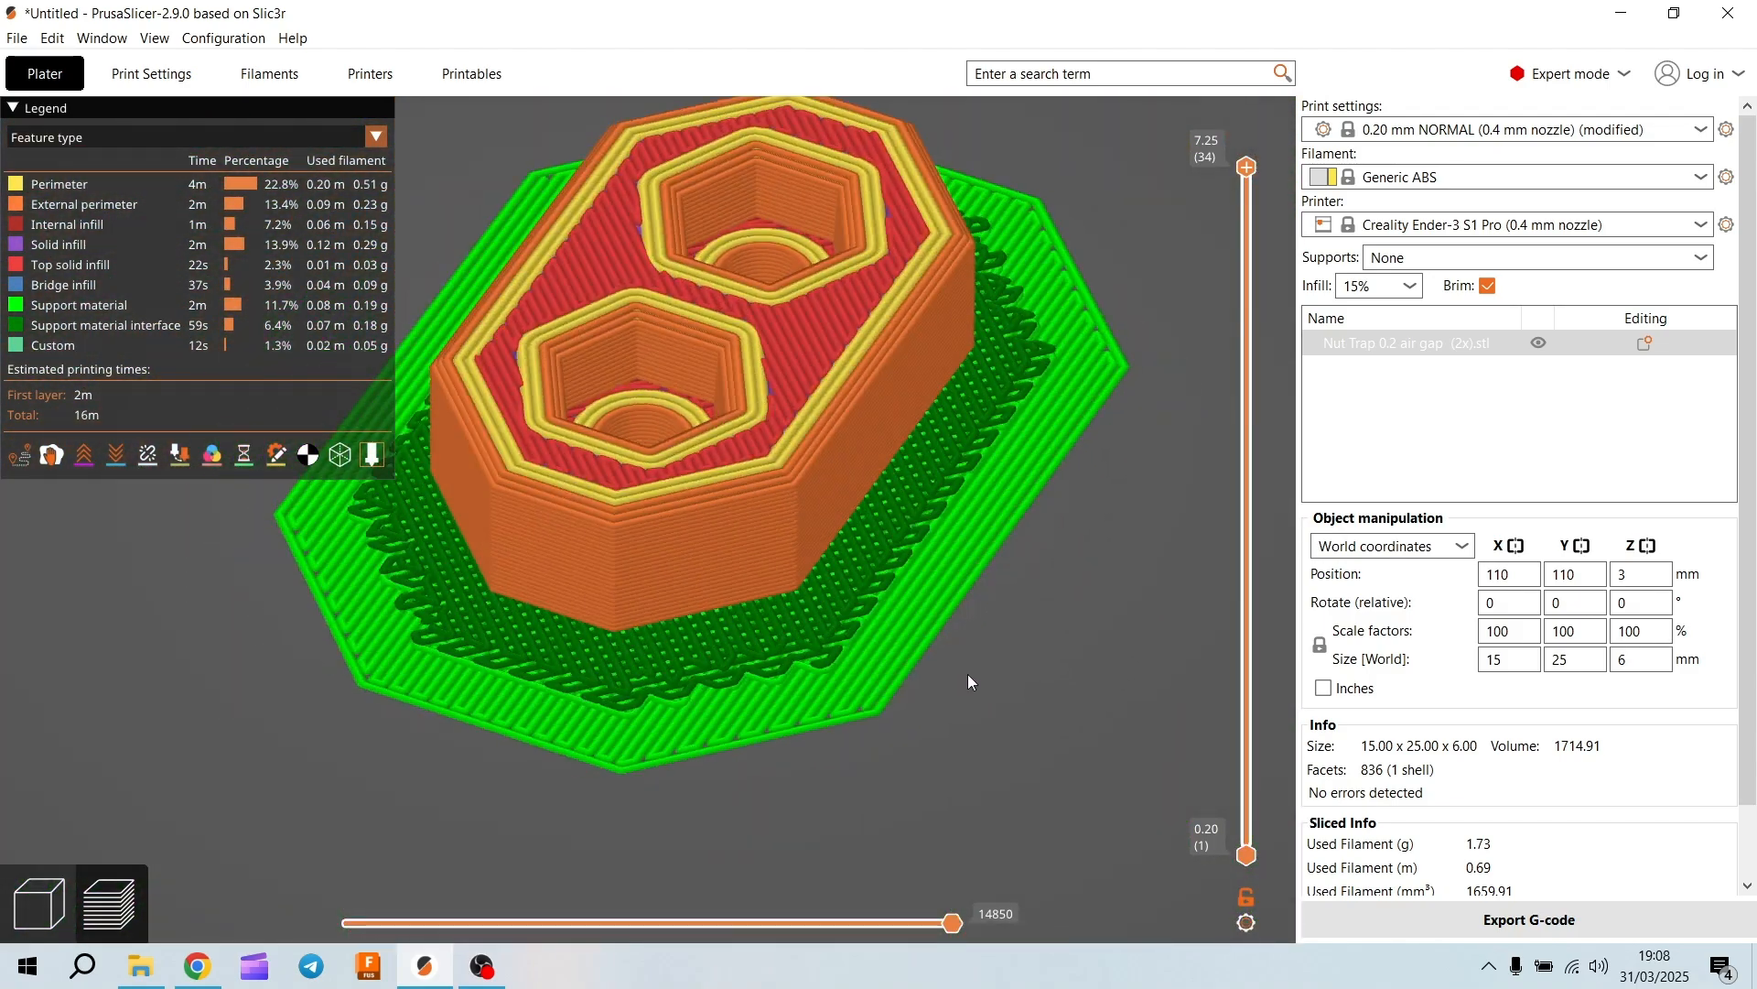
drag(758, 689, 1175, 753)
drag(841, 730, 796, 586)
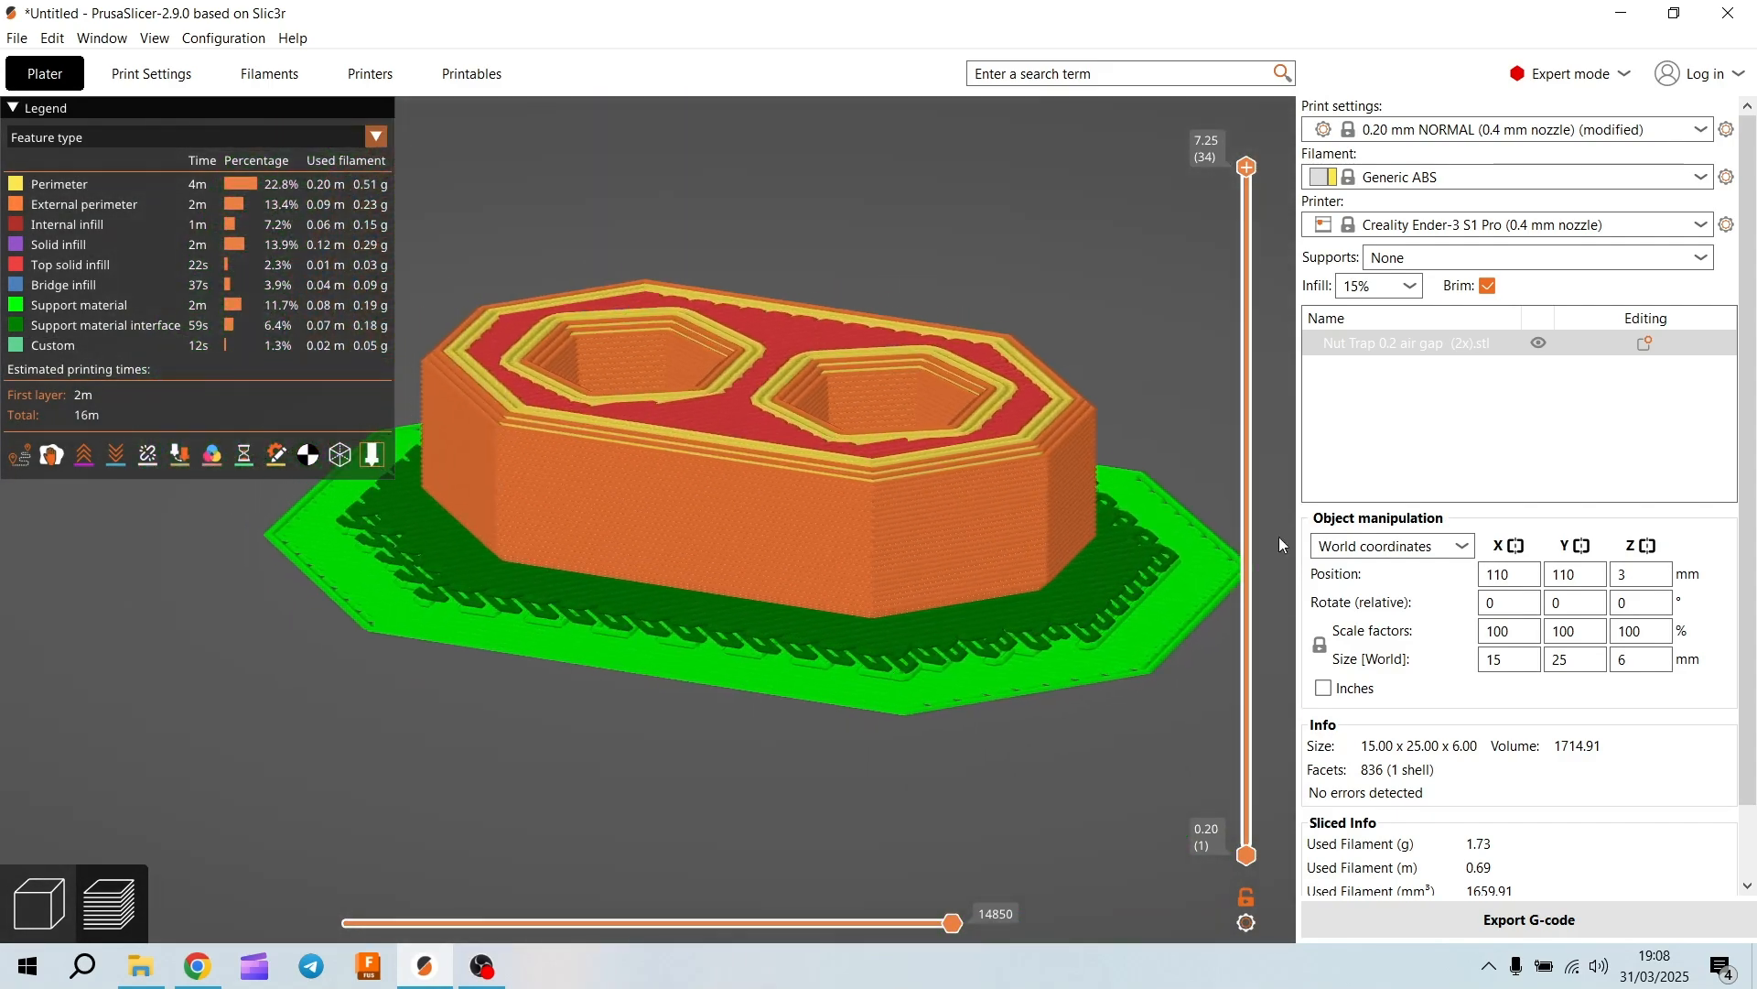
Close the slicer and discard the changes to the nut trap project
click(1731, 14)
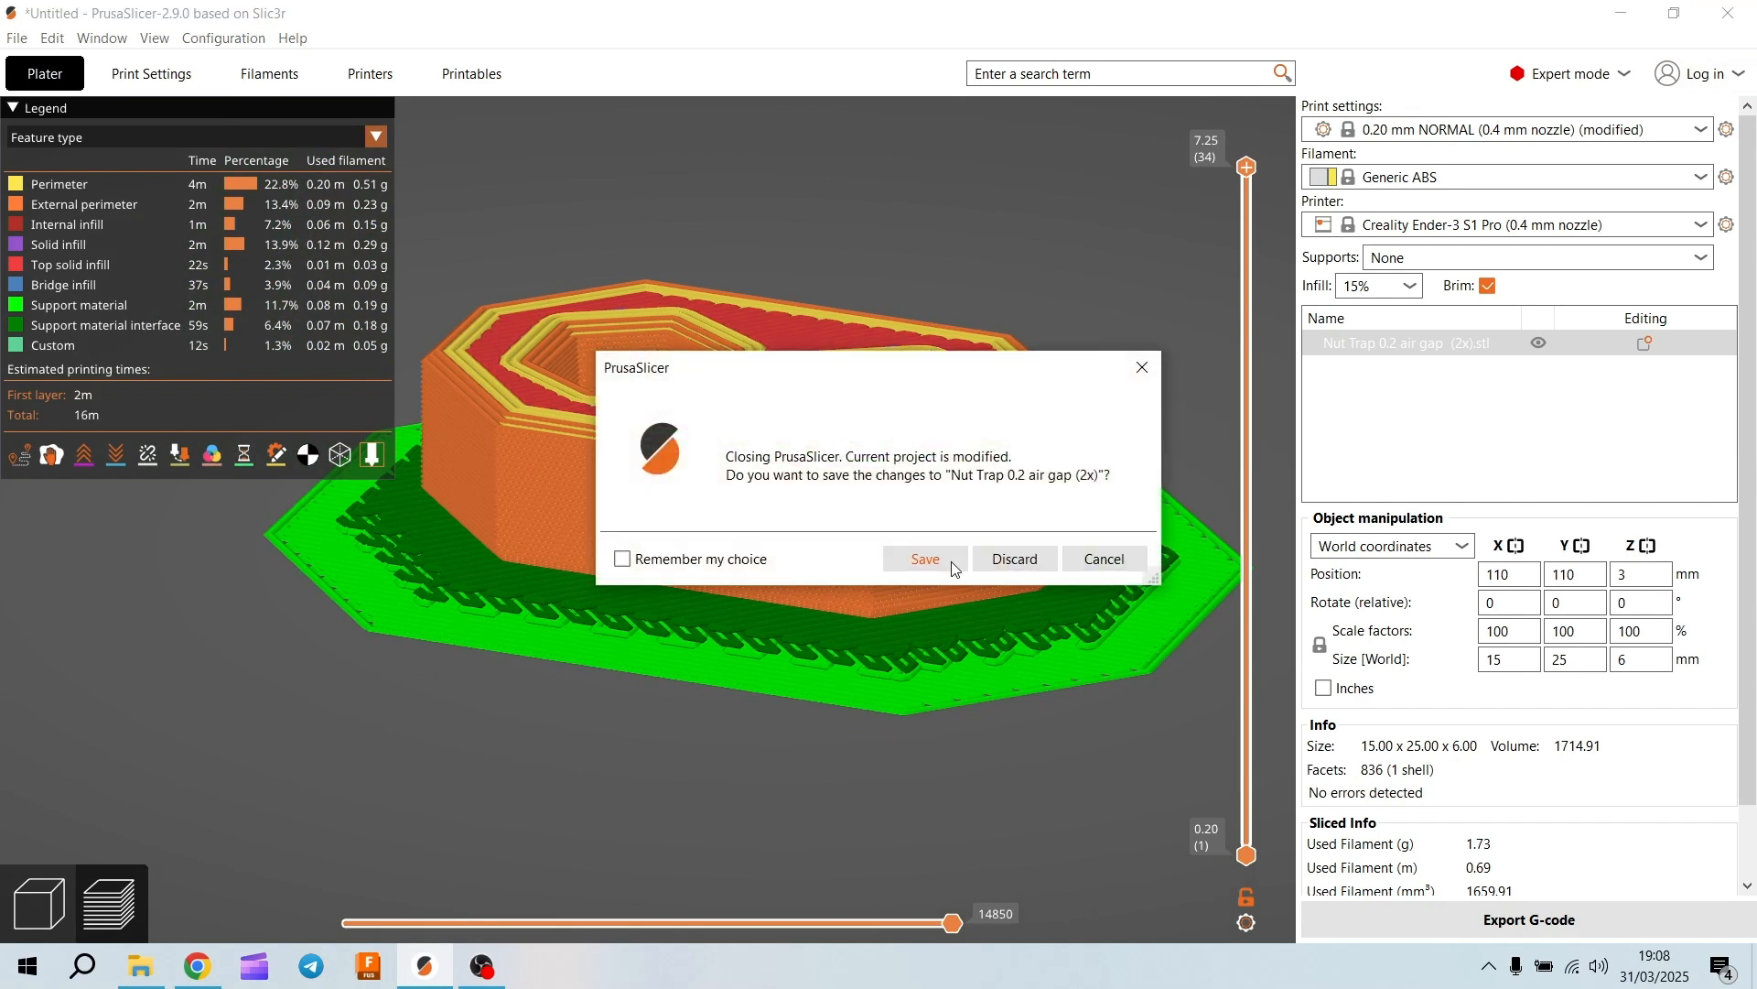
click(1014, 560)
click(663, 672)
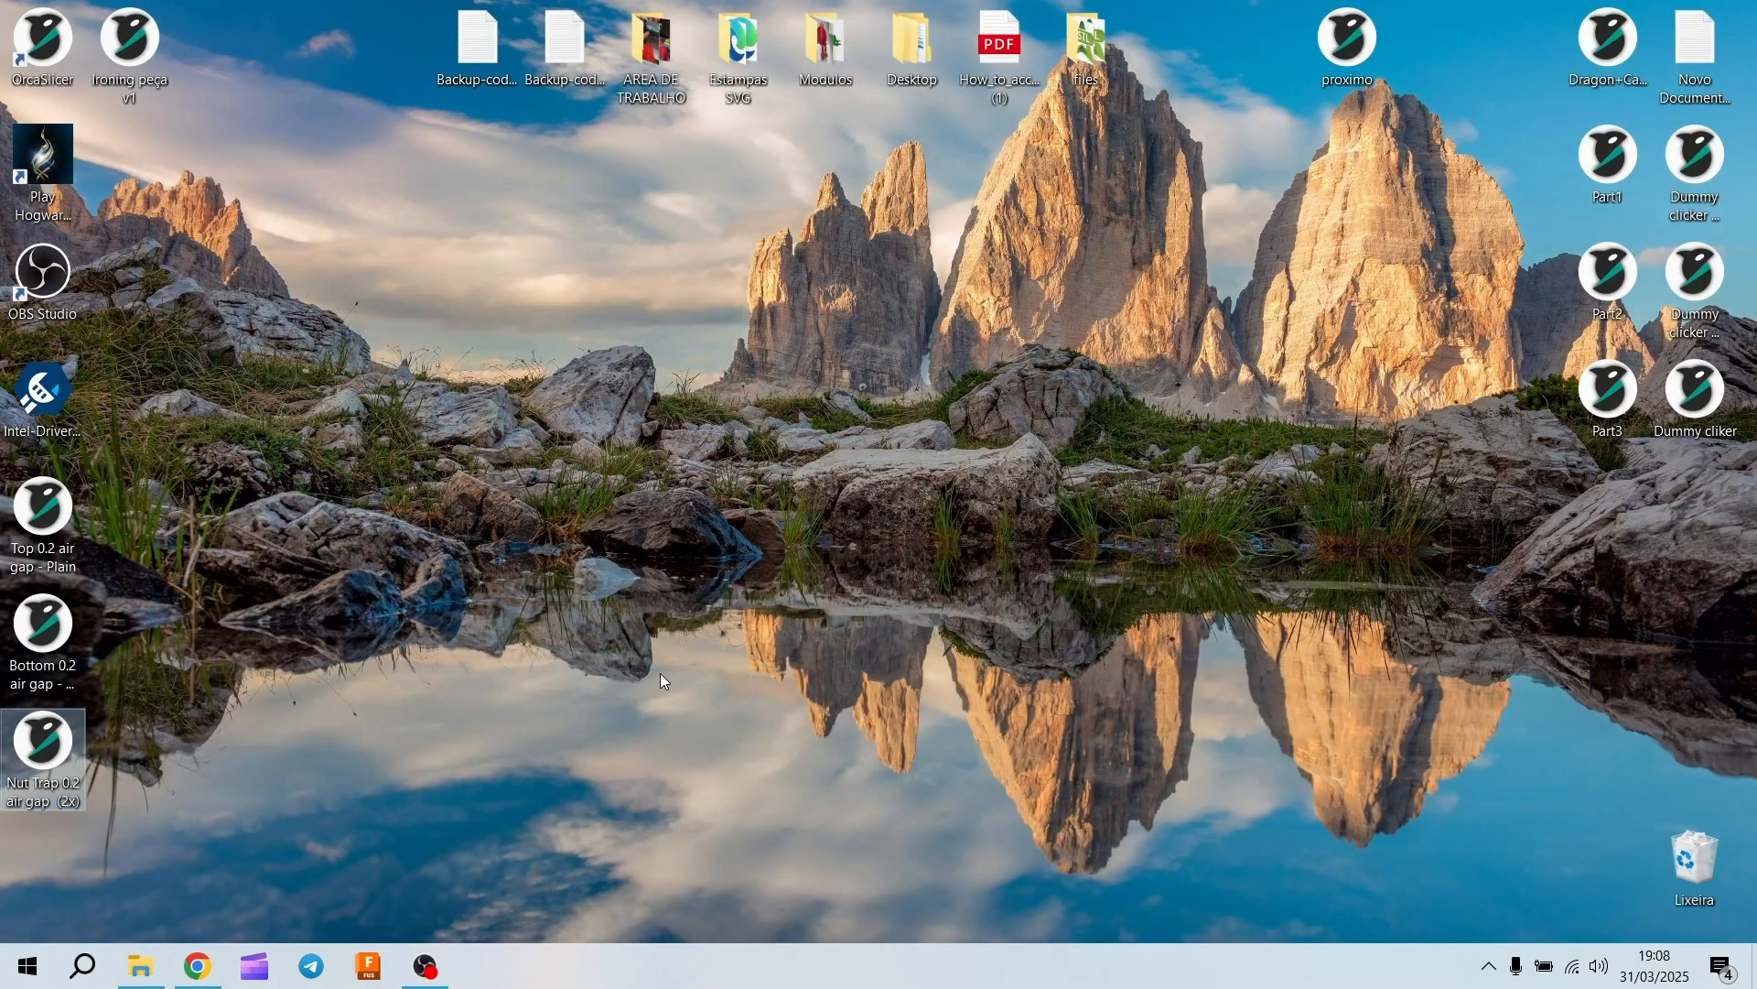